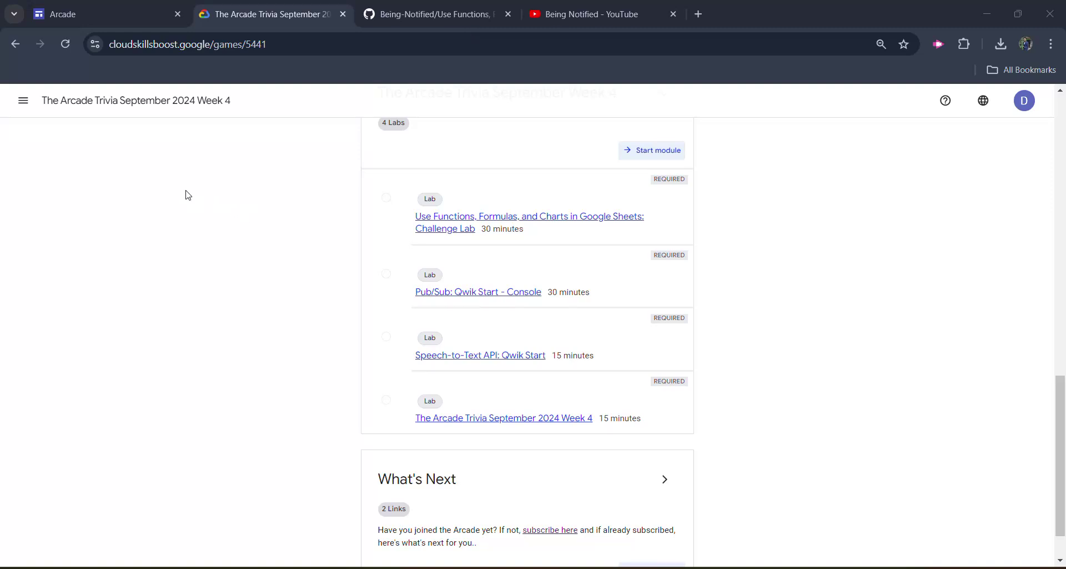
- Bring the browser forward and show the Arcade page with the September 2024 trivia weeks and access codes
left_click_drag(98, 108, 230, 101)
left_click(281, 215)
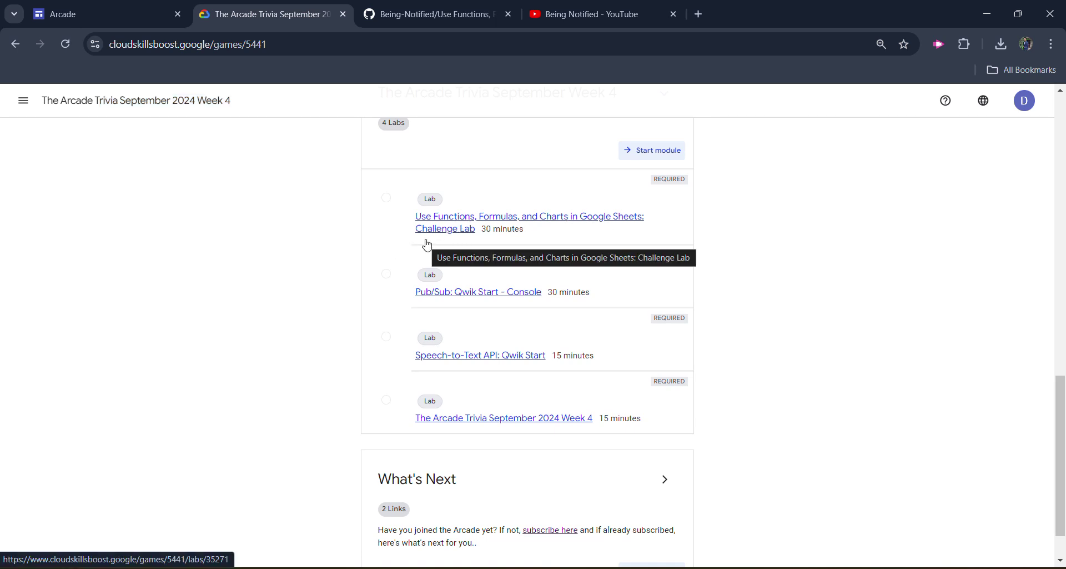
scroll(437, 305, "up", 2)
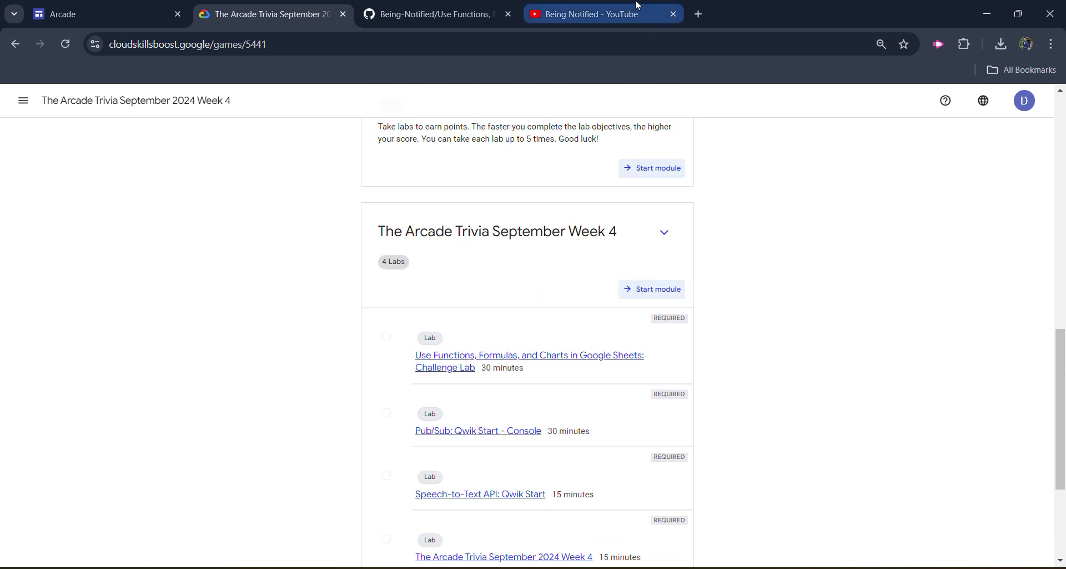
left_click(133, 8)
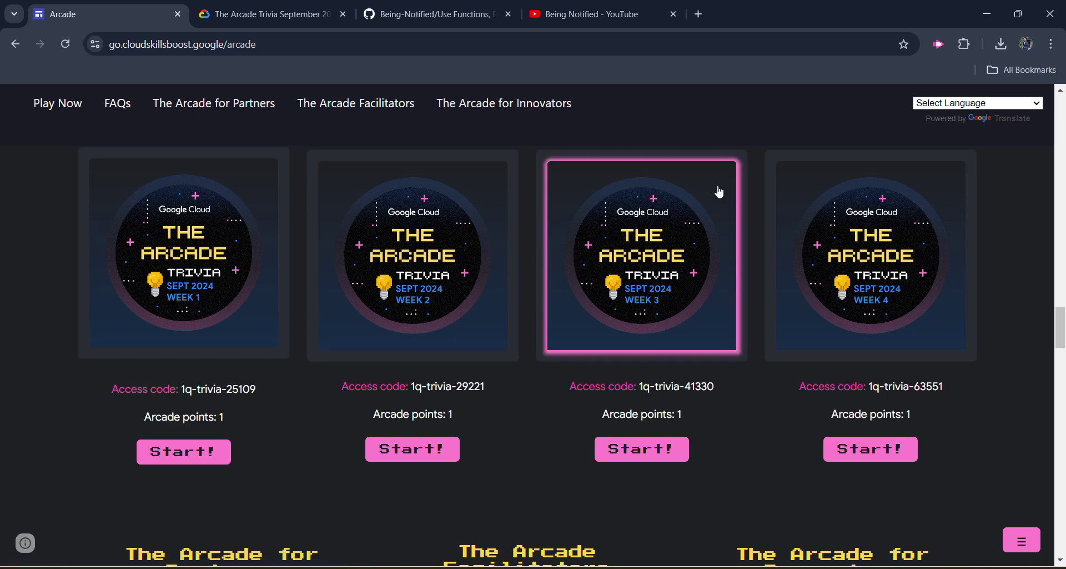
- Browse the YouTube channel's solution playlists, then return to the Week 4 lab list
left_click(677, 5)
mouse_move(461, 401)
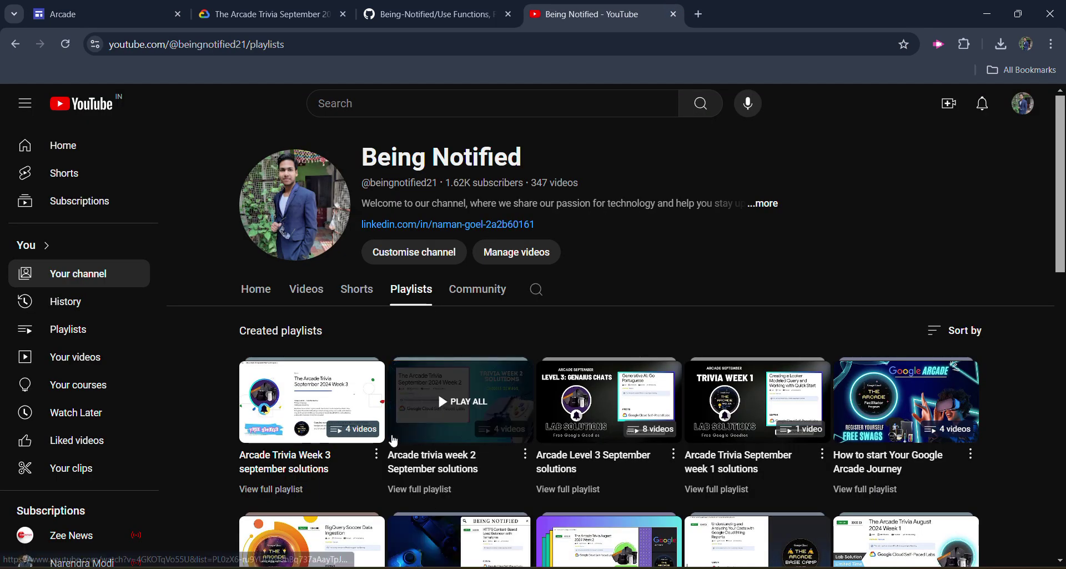
scroll(438, 392, "down", 3)
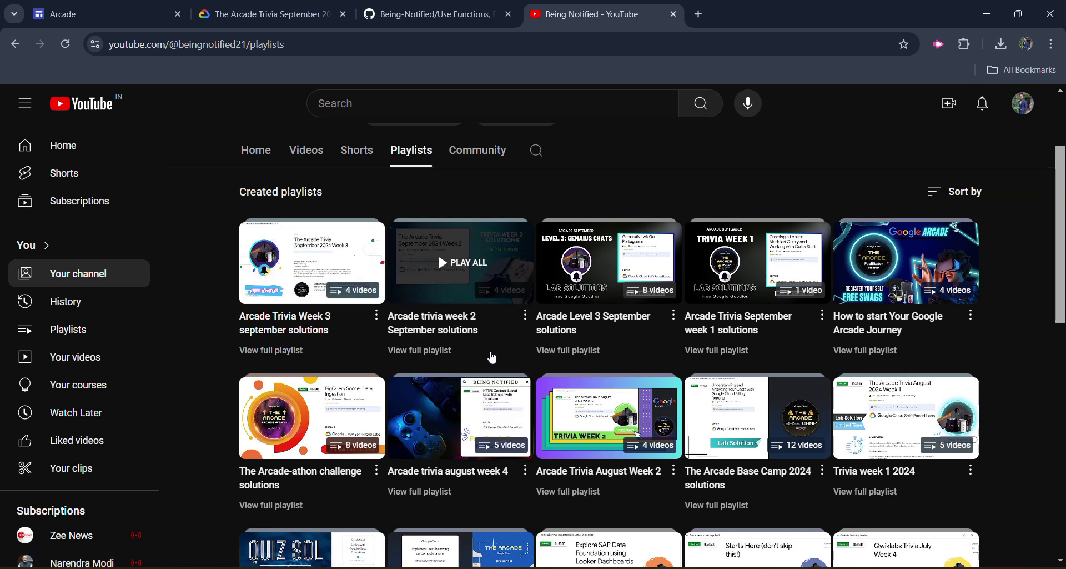
key("ctrl+2")
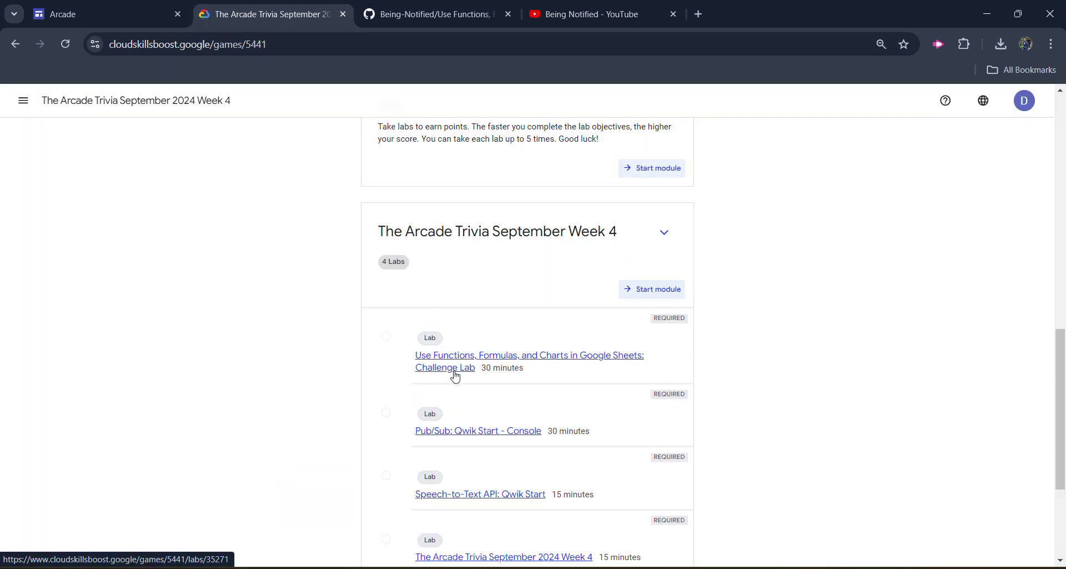
- Start the Use Functions, Formulas, and Charts challenge lab and copy the student password
left_click(451, 367)
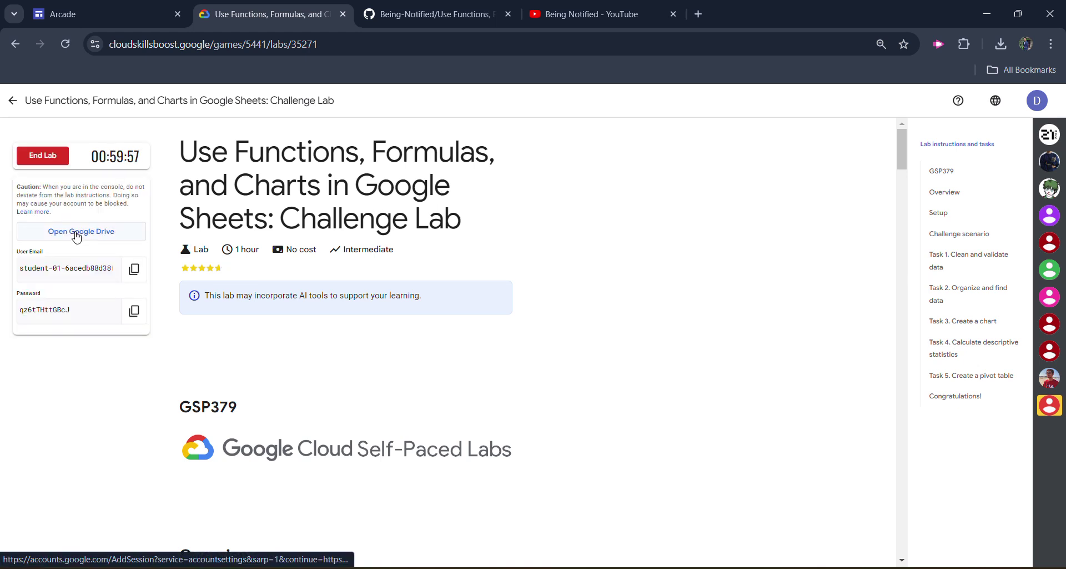
left_click(126, 317)
right_click(91, 237)
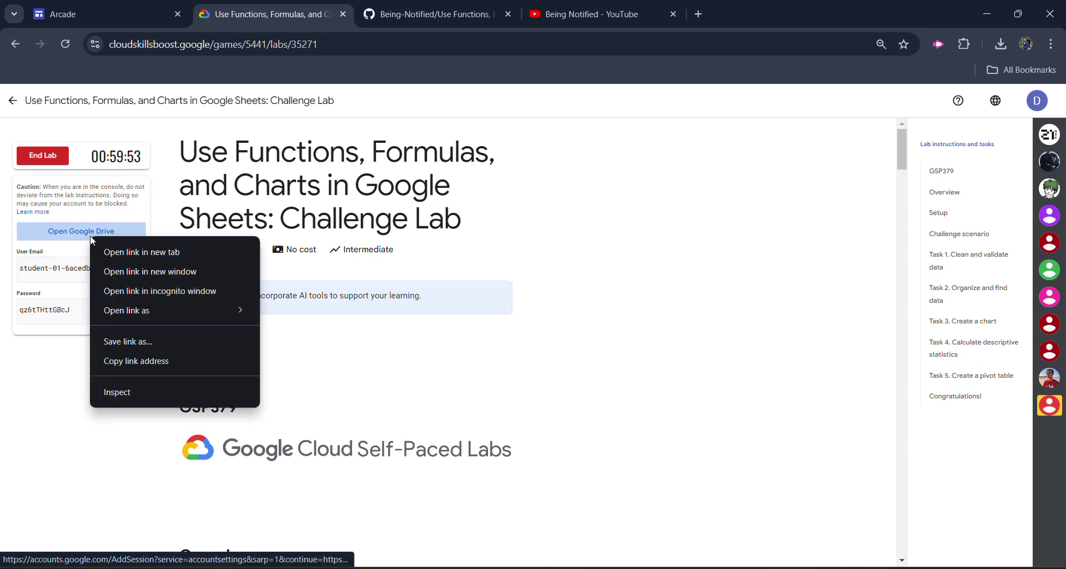
- Open Google Drive incognito, sign in with the lab email and password, and accept the terms
left_click(143, 291)
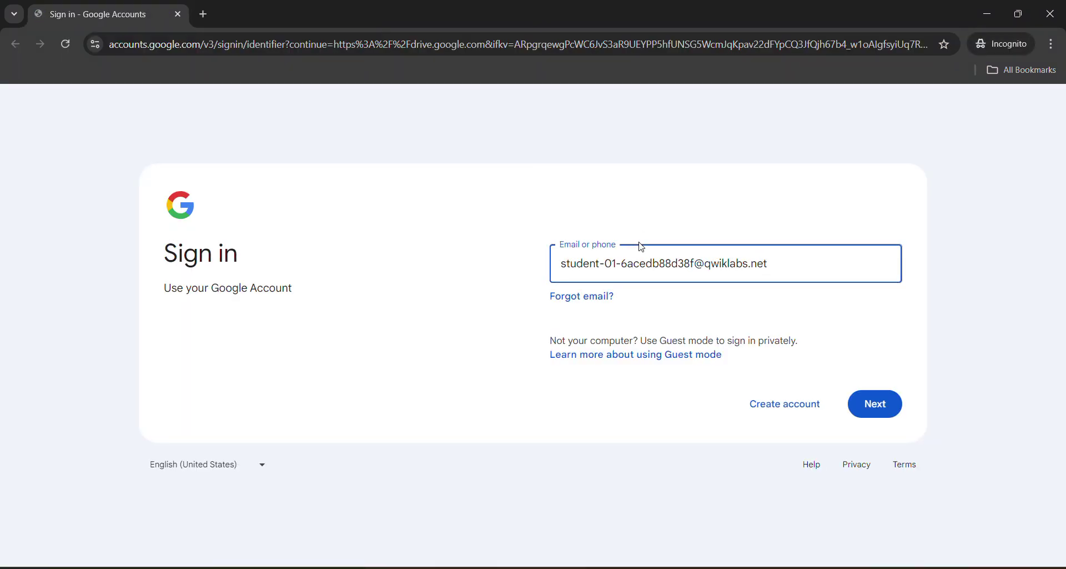
key("Return")
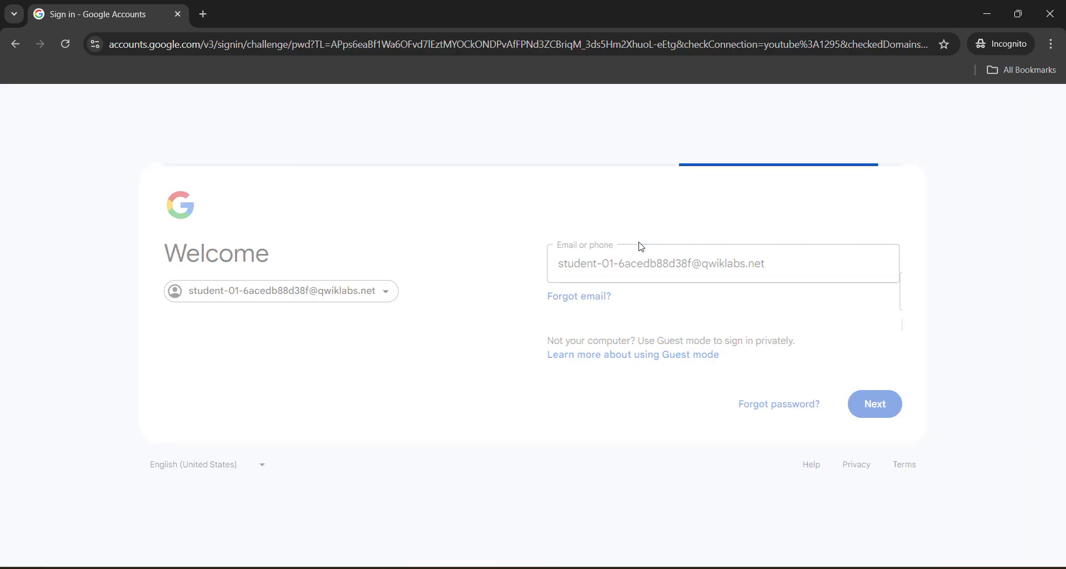
key("Return")
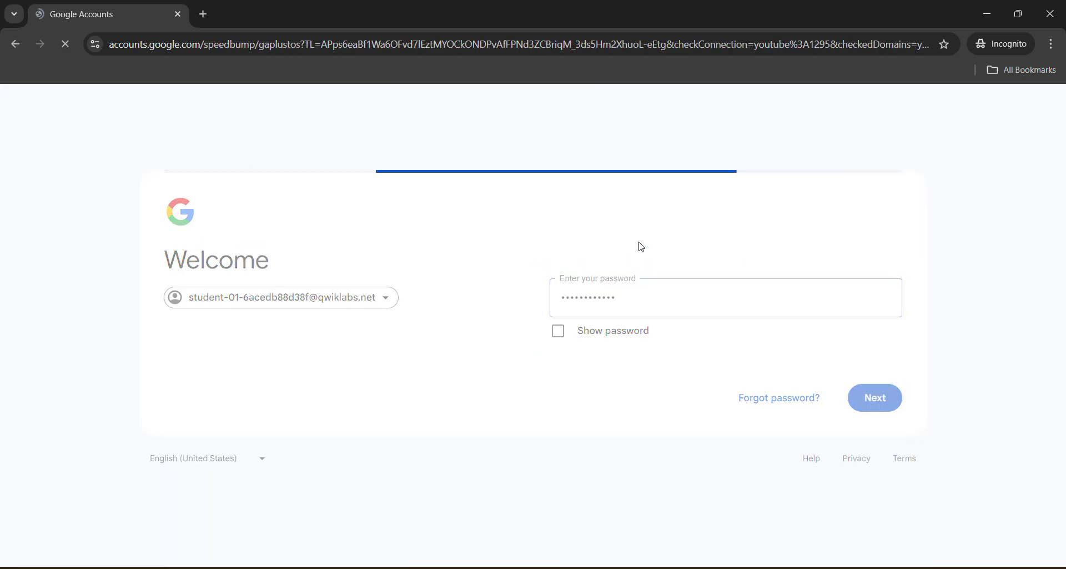
left_click(618, 477)
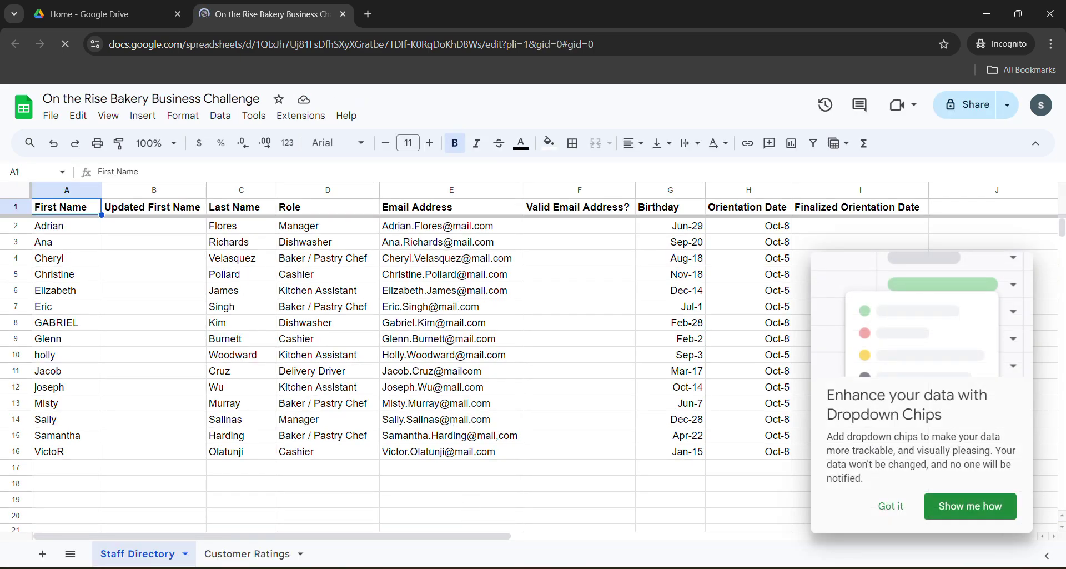
- Switch to the GitHub solution notes page for the challenge lab
left_click(366, 500)
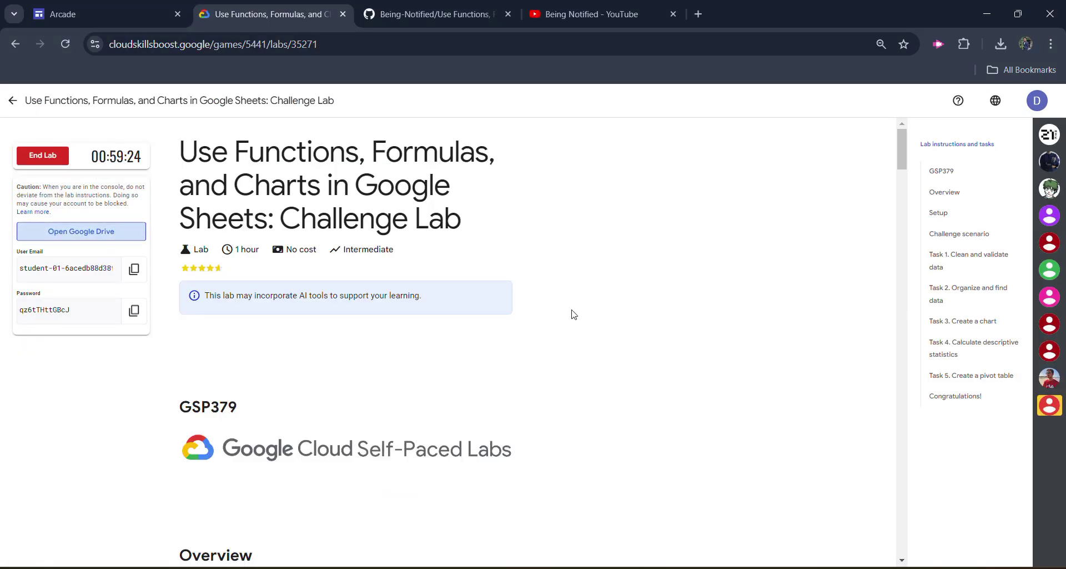
left_click(427, 5)
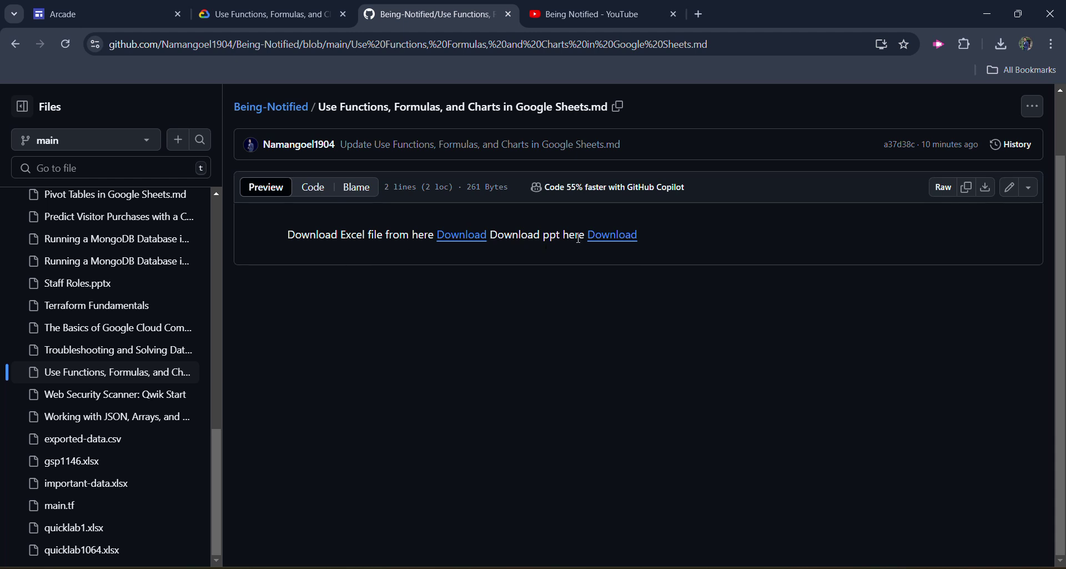
double_click(362, 235)
left_click(407, 337)
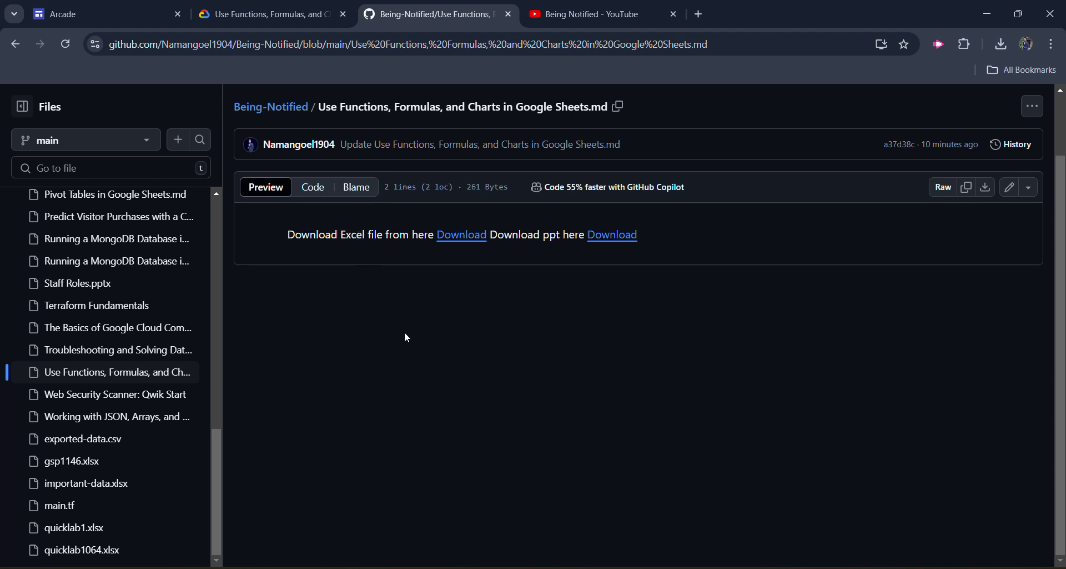
- Download On the Rise Bakery Business Challenge.xlsx from its file page and confirm it in downloads
left_click(460, 238)
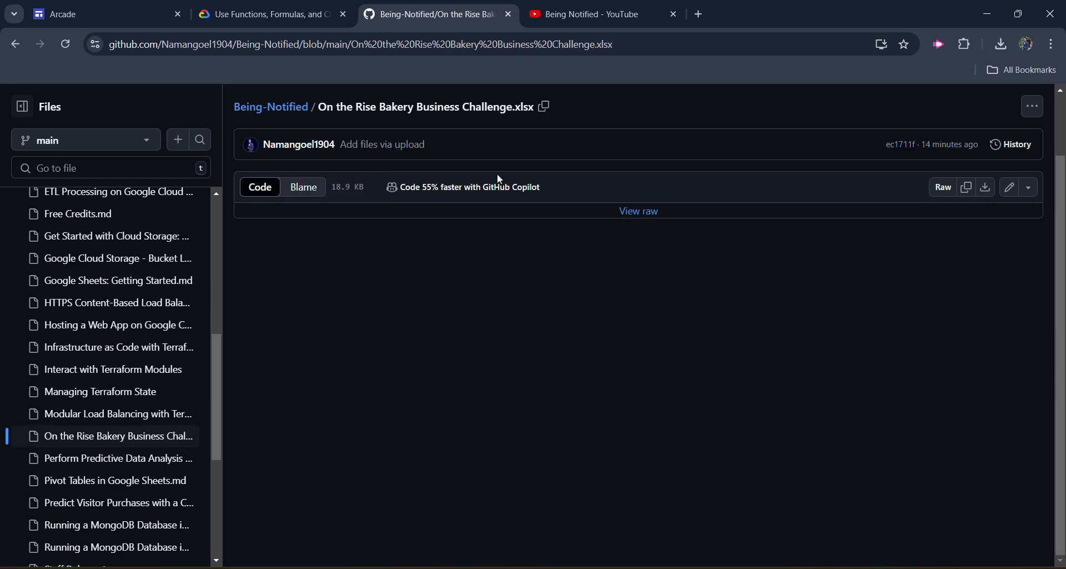
left_click(646, 217)
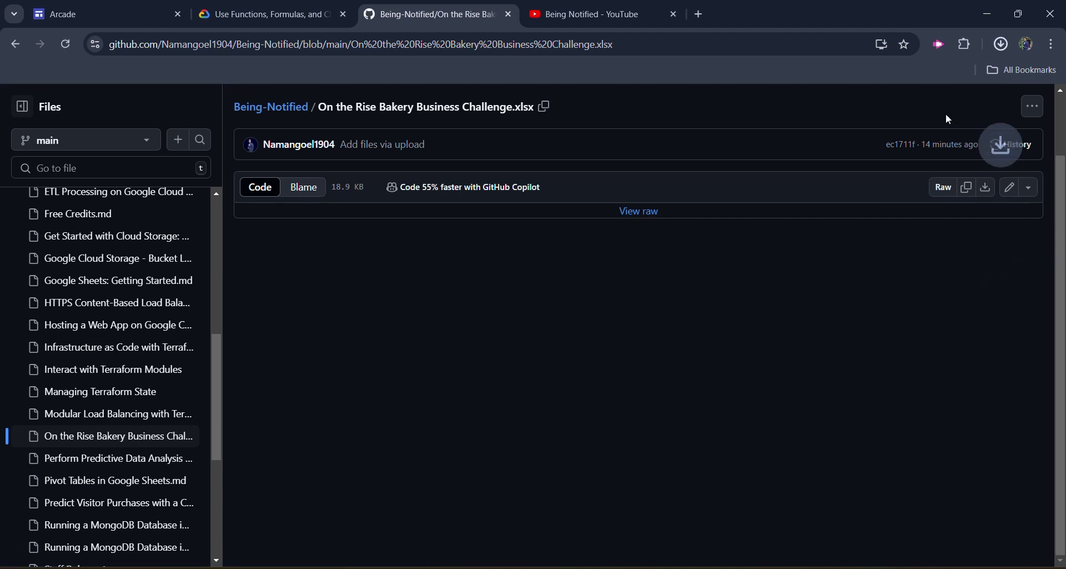
left_click(999, 50)
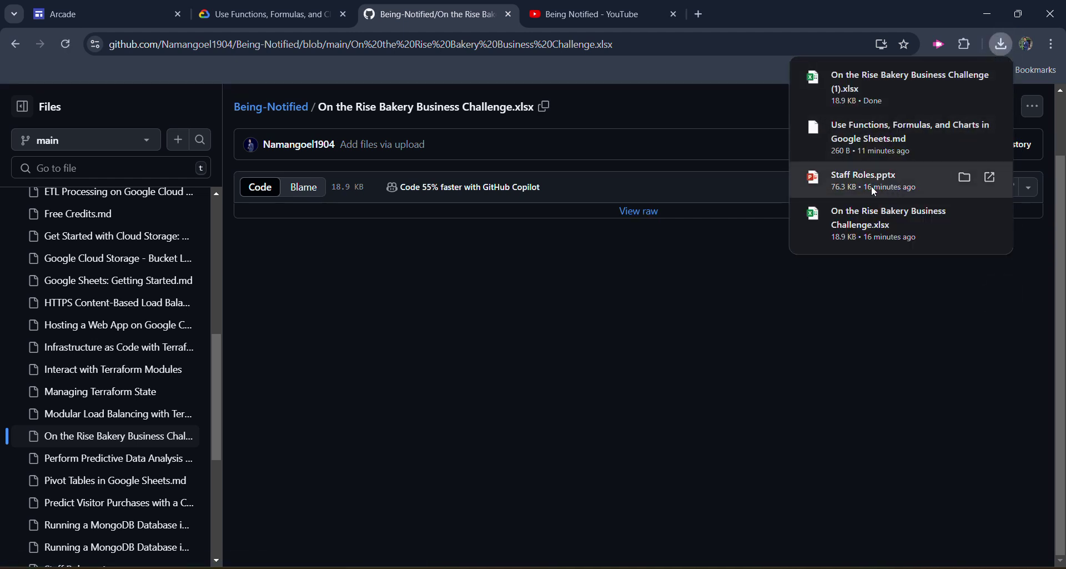
left_click(300, 105)
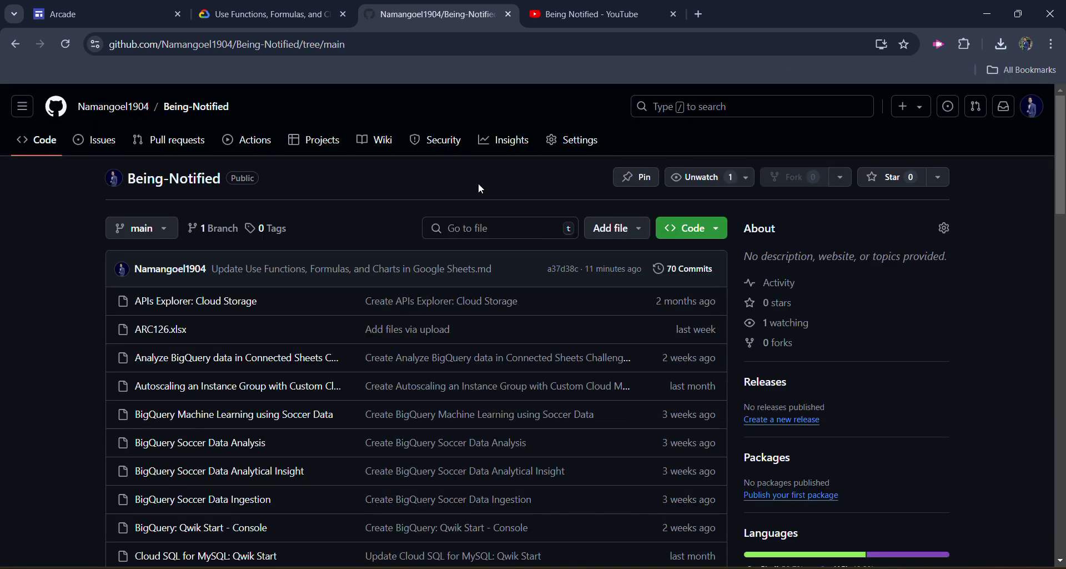
- Go back to the solution notes and download Staff Roles.pptx from its file page
left_click(12, 47)
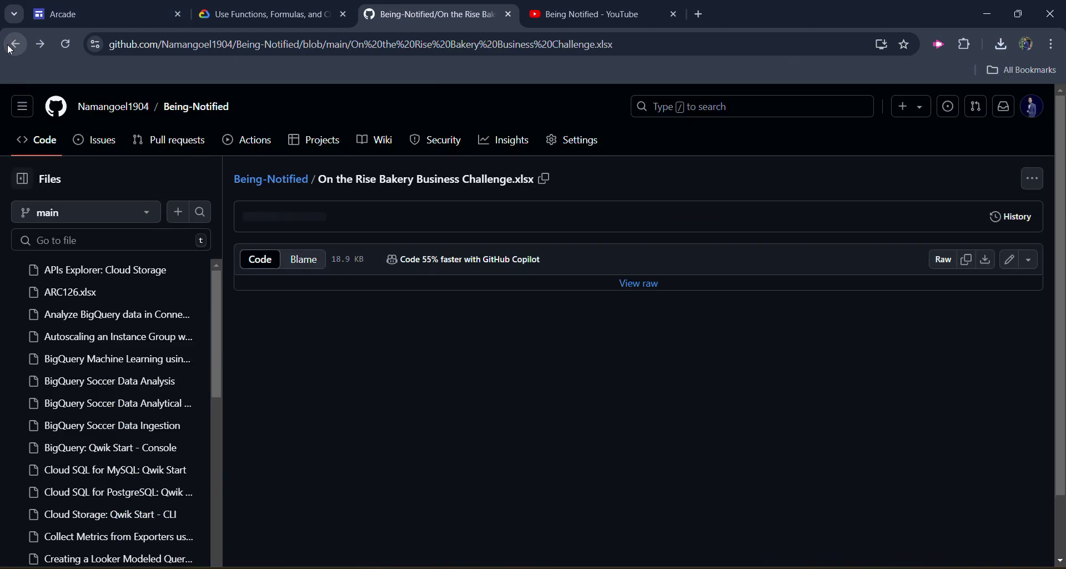
left_click(12, 46)
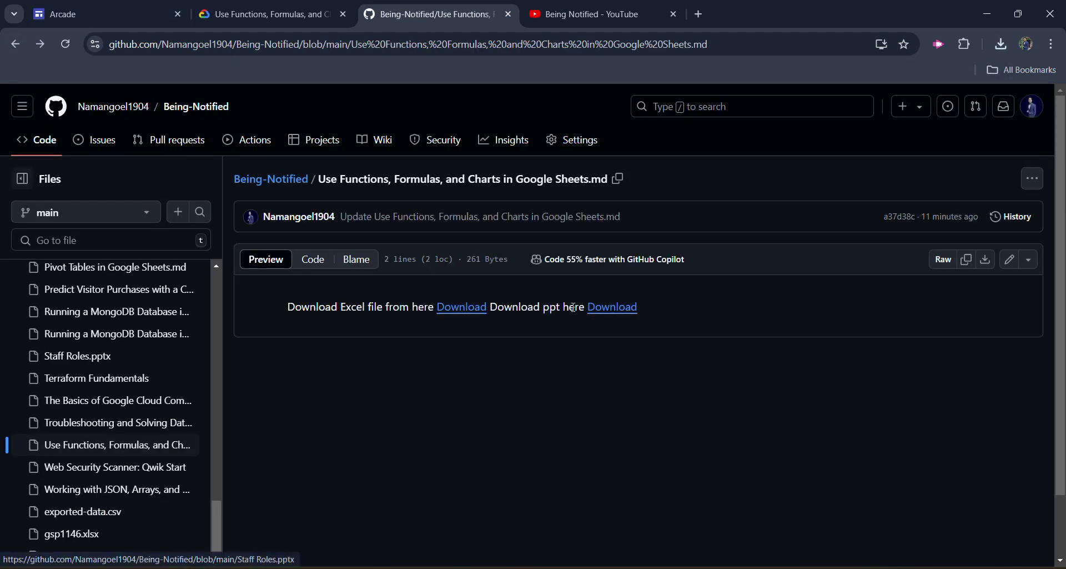
left_click(621, 311)
left_click(638, 284)
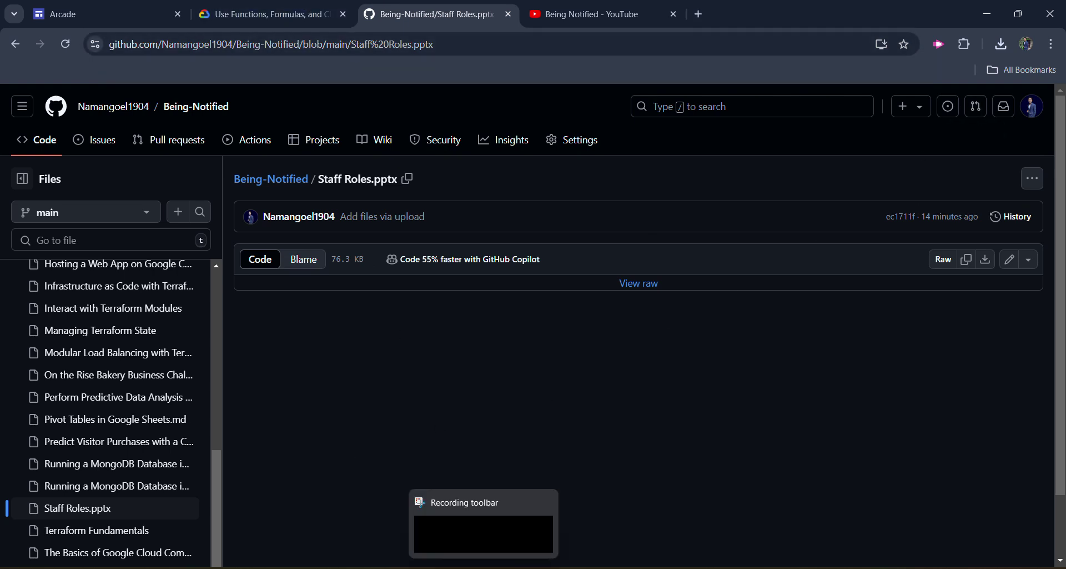
- Upload On the Rise Bakery Business Challenge.xlsx through File > Import
left_click(434, 478)
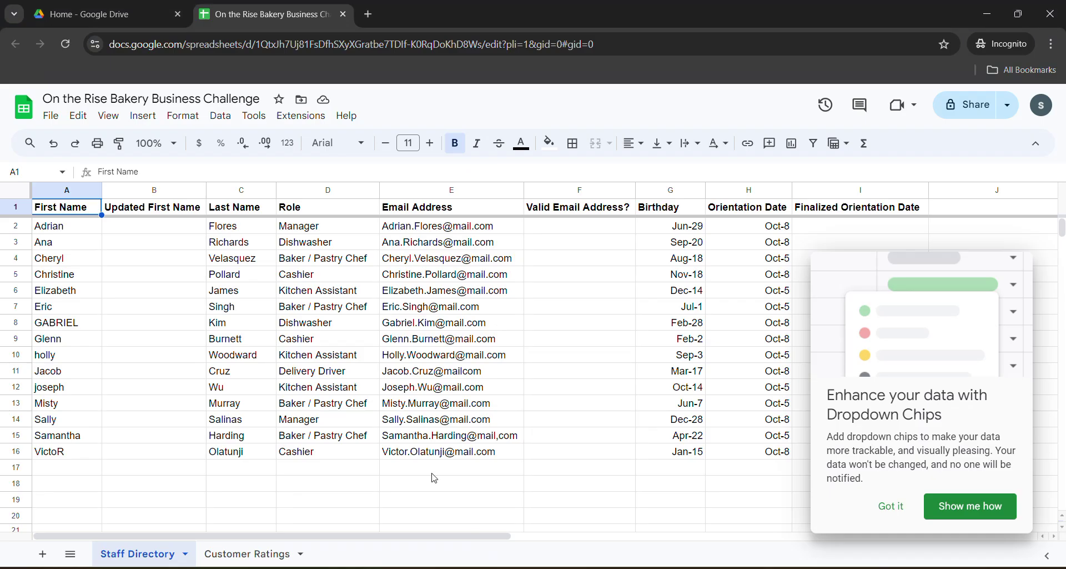
left_click(50, 115)
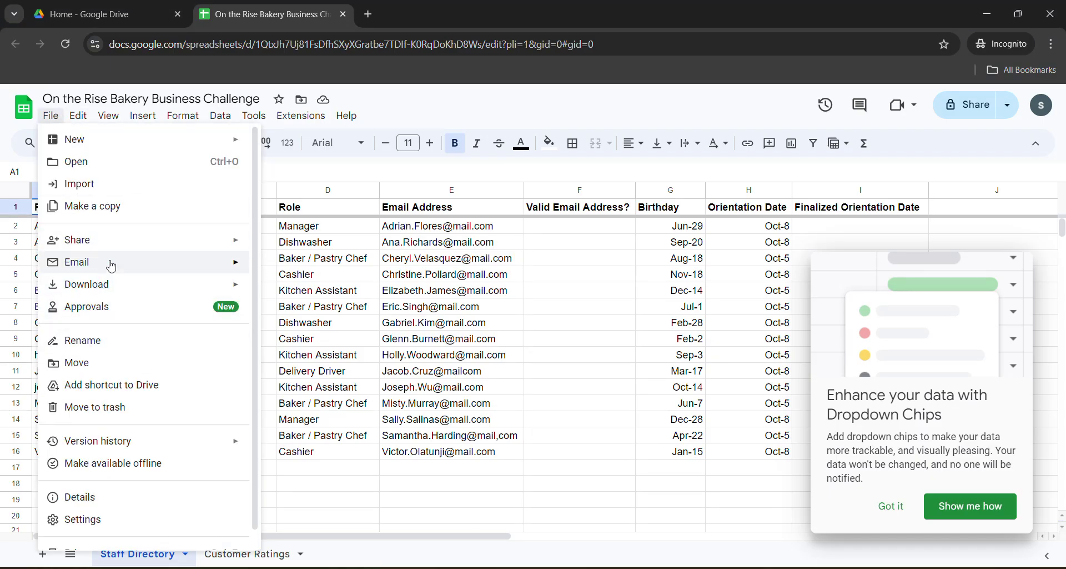
left_click(100, 185)
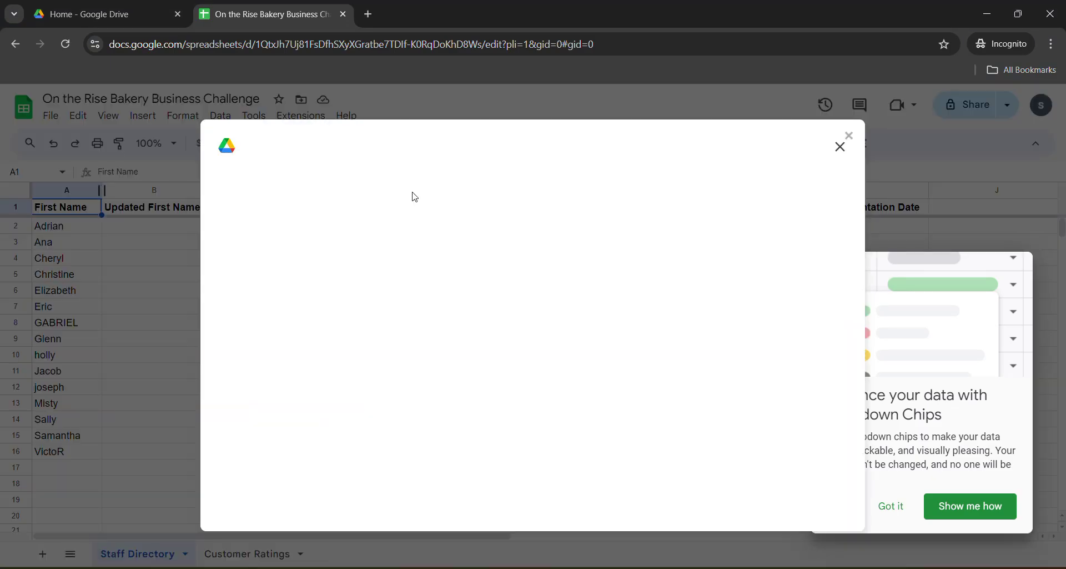
left_click(439, 193)
left_click(521, 414)
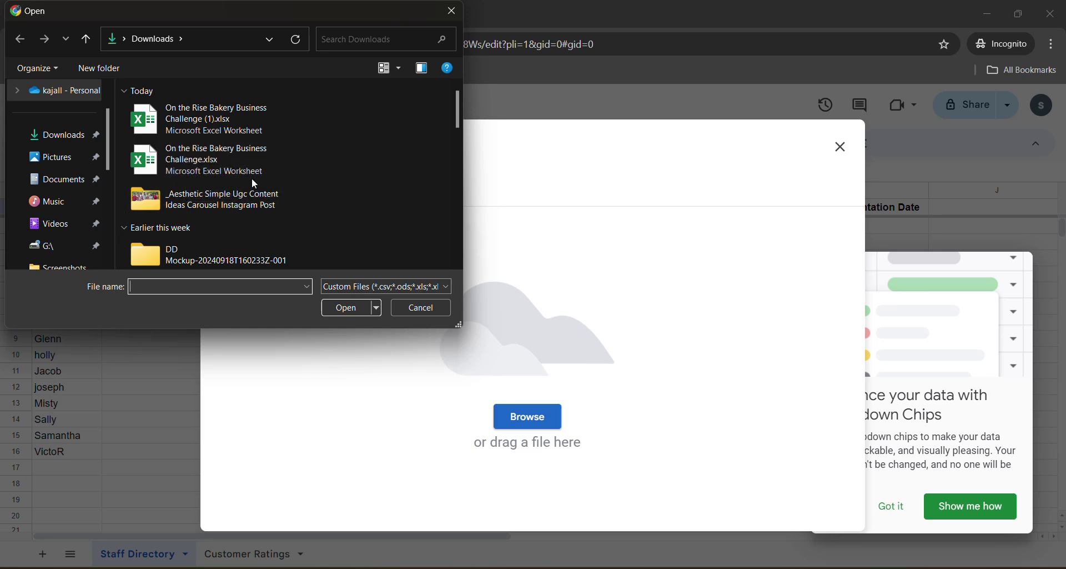
left_click(219, 151)
left_click(335, 305)
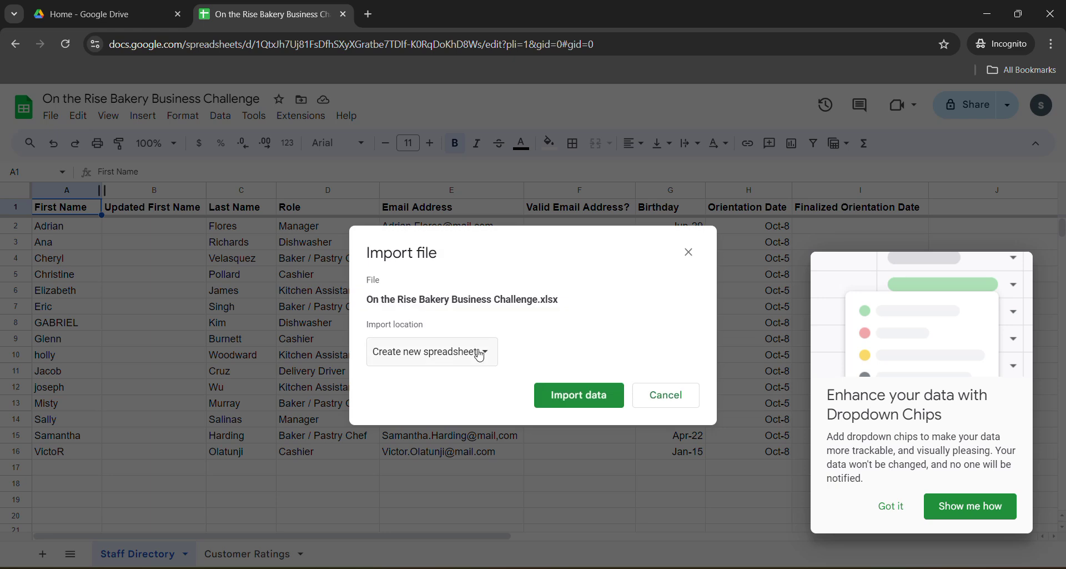
- Set the import location to Replace spreadsheet and import the data
left_click(479, 356)
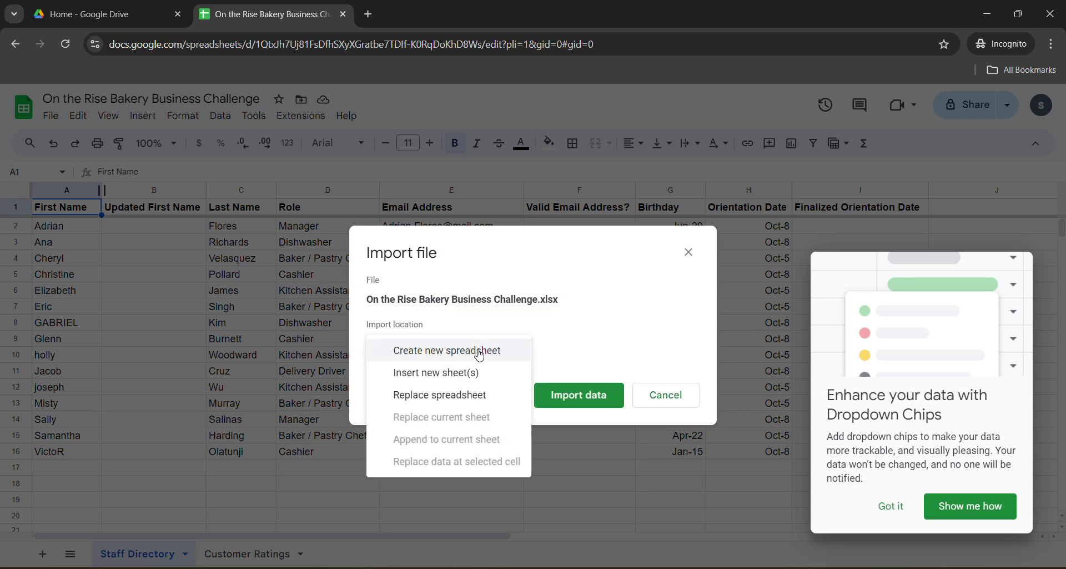
left_click(459, 394)
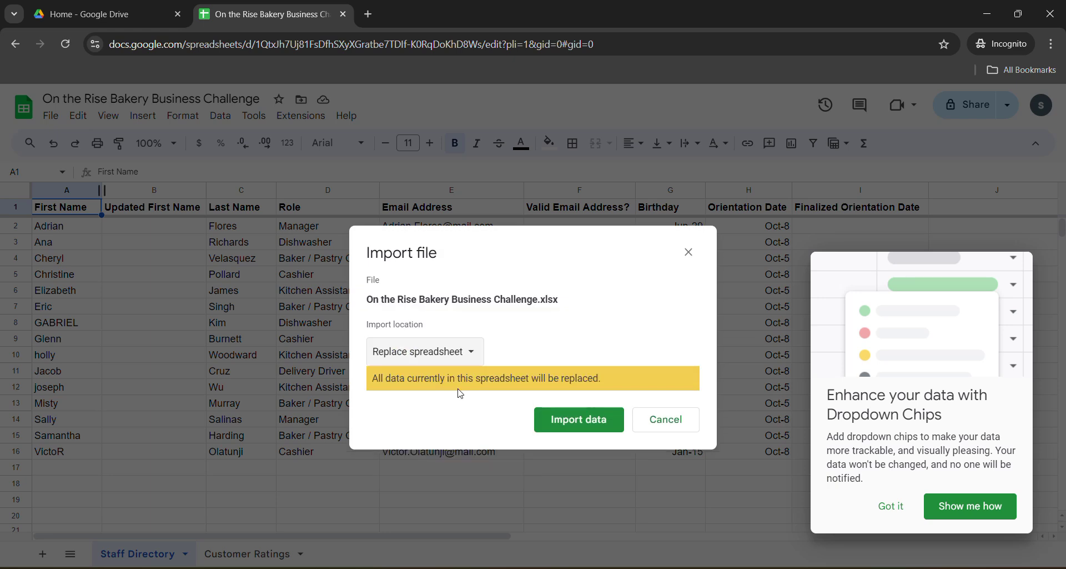
left_click(555, 420)
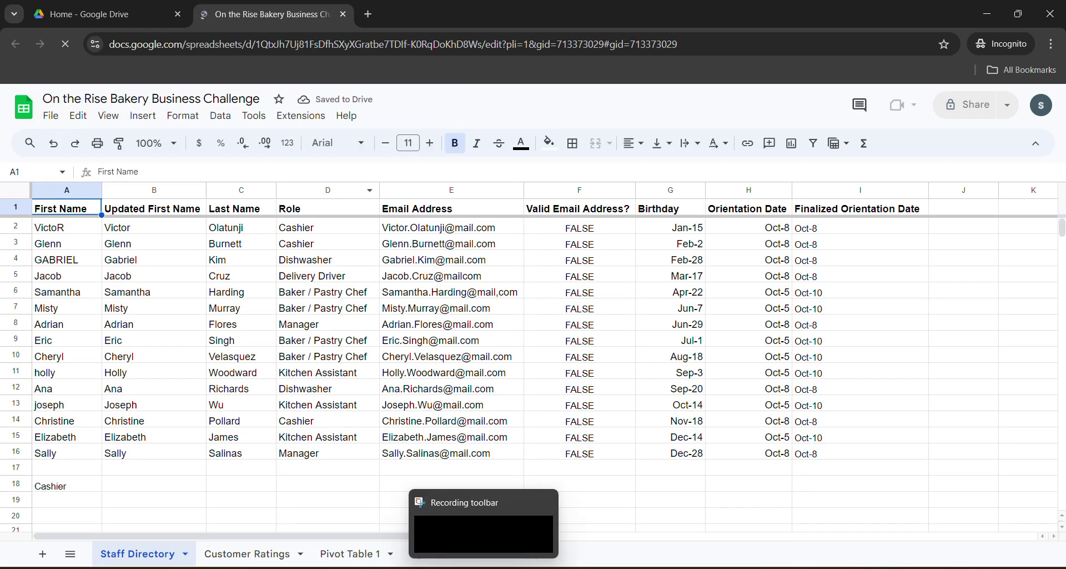
left_click(375, 484)
left_click(267, 14)
scroll(309, 280, "down", 2)
scroll(309, 281, "down", 4)
left_click(954, 302)
scroll(316, 322, "down", 4)
scroll(316, 322, "down", 4)
scroll(317, 322, "down", 2)
scroll(316, 322, "down", 3)
scroll(317, 322, "down", 2)
scroll(317, 322, "down", 6)
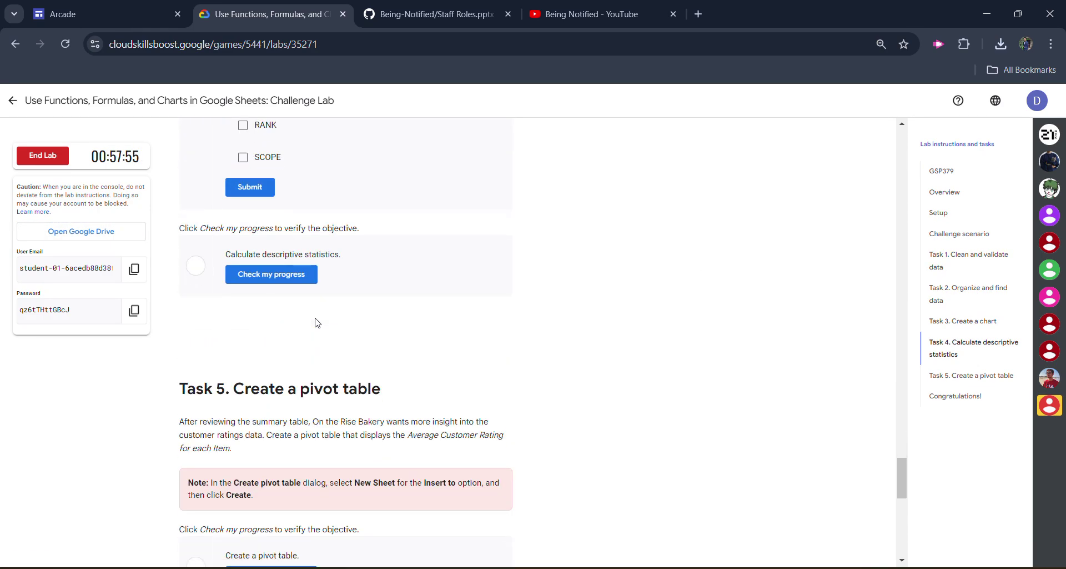
scroll(318, 320, "down", 4)
scroll(317, 318, "down", 3)
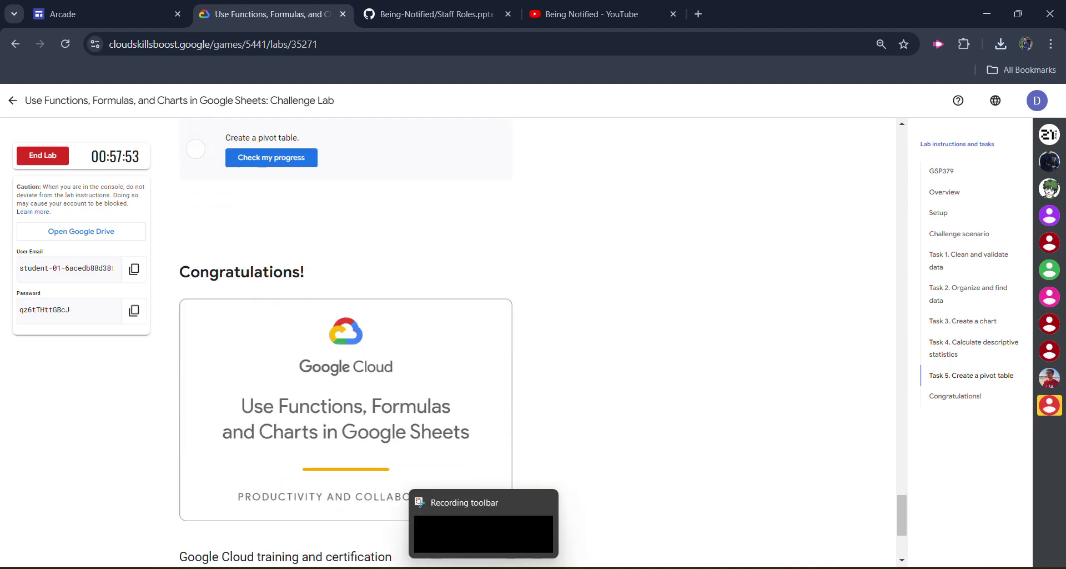
left_click(633, 508)
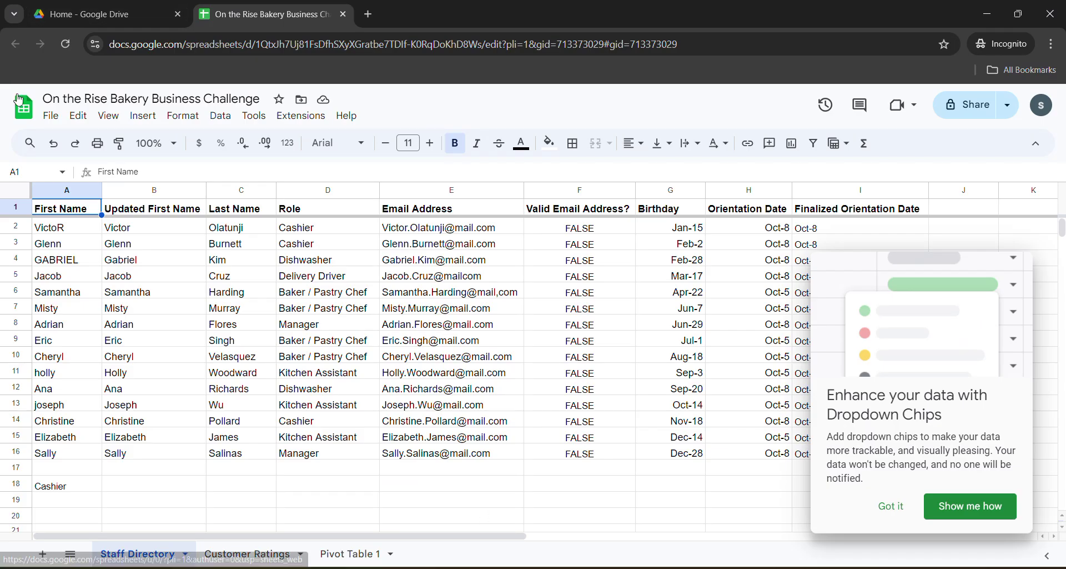
- Search Google for 'google sheets' and start a blank presentation from the Google Slides result
left_click(366, 14)
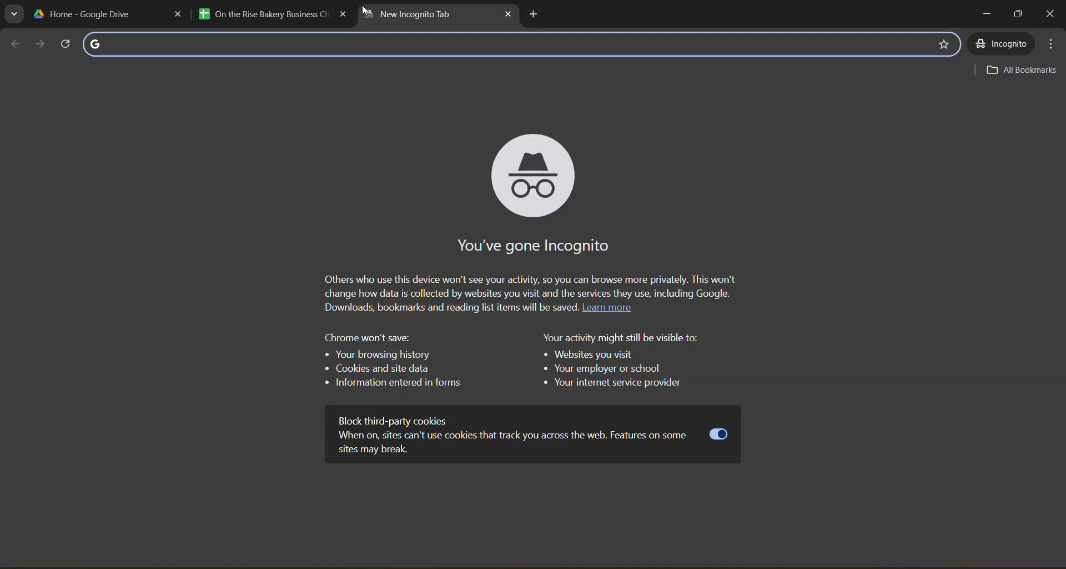
type("google sh")
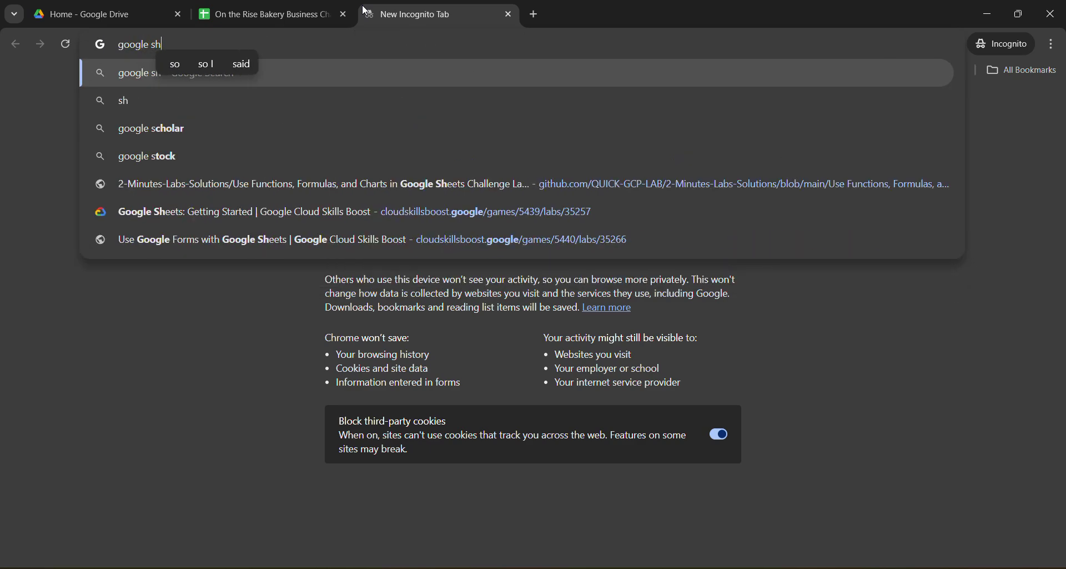
type("eets")
key("Return")
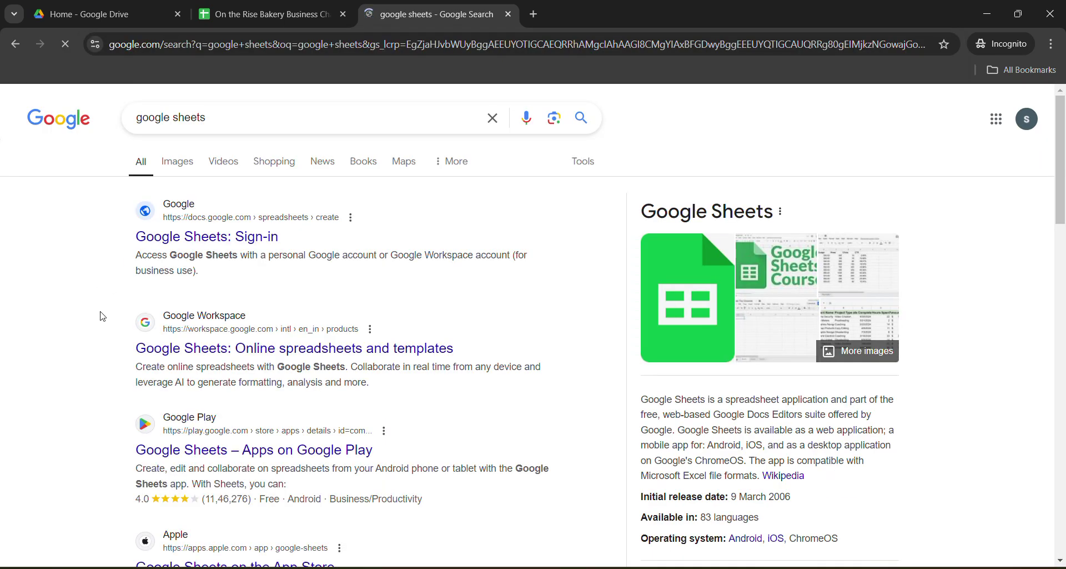
scroll(226, 326, "down", 3)
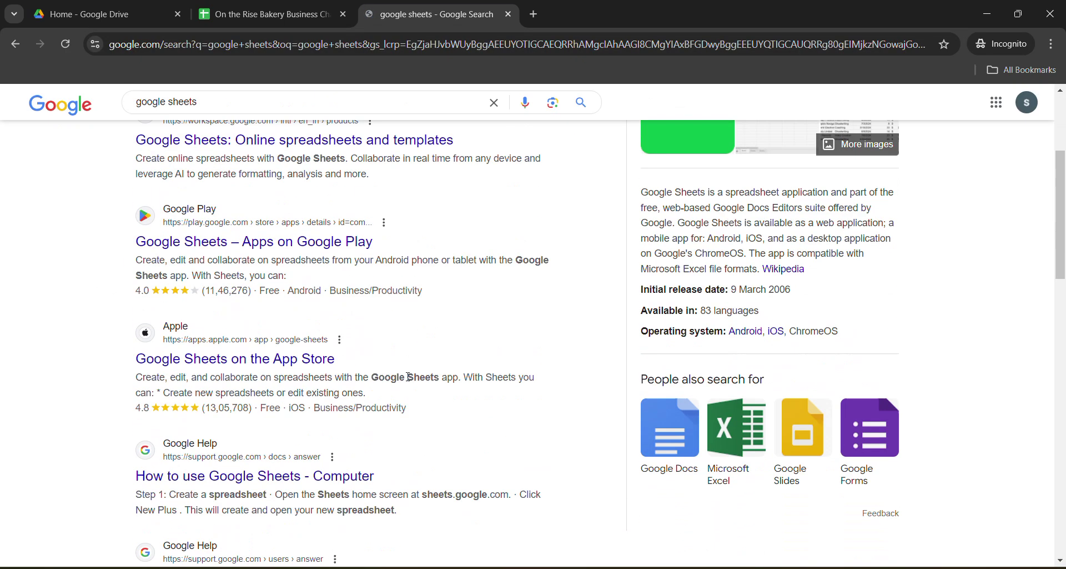
left_click(781, 462)
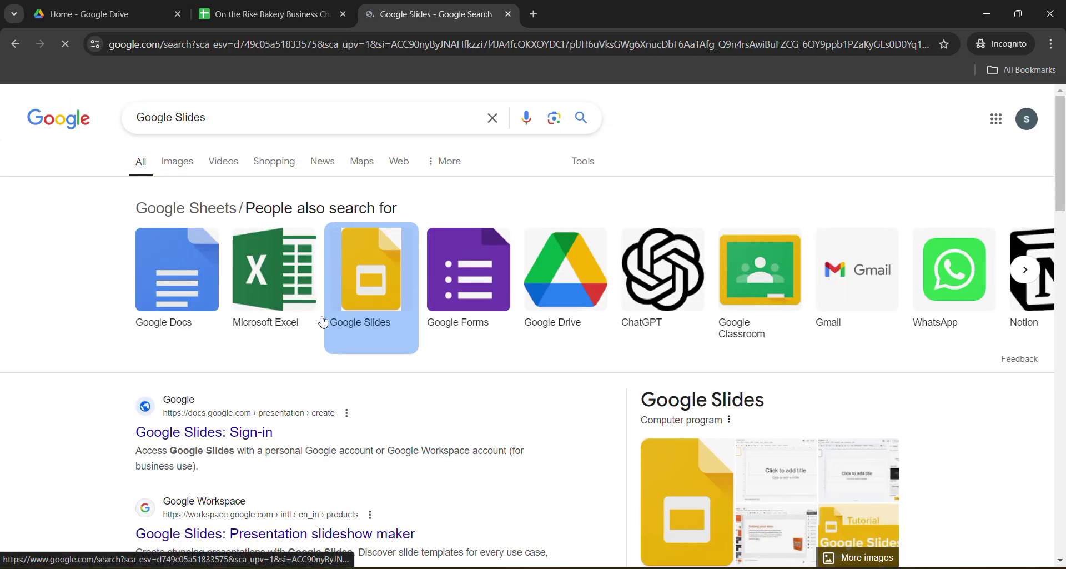
left_click(148, 437)
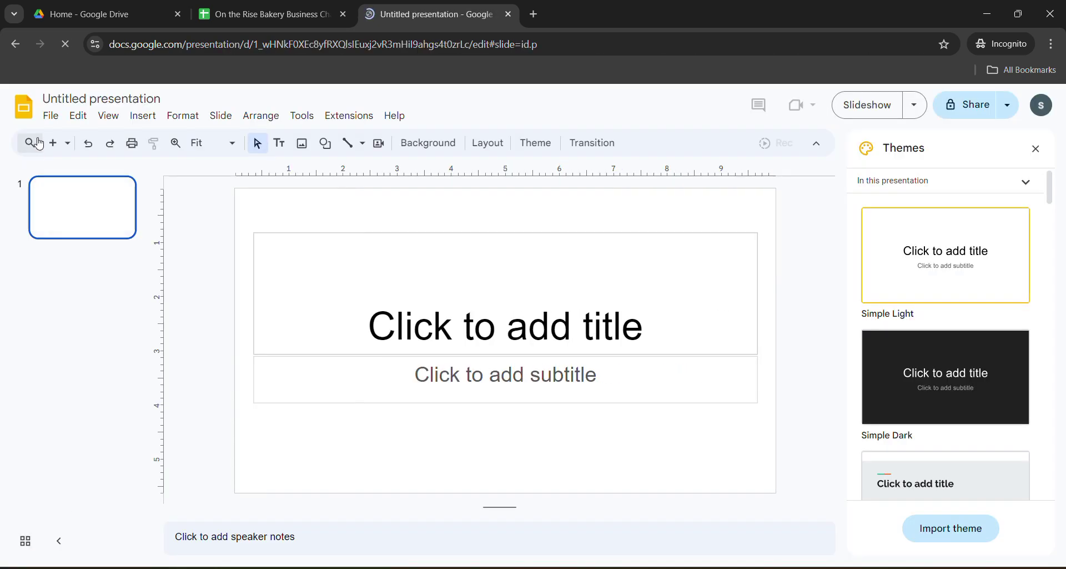
left_click(51, 115)
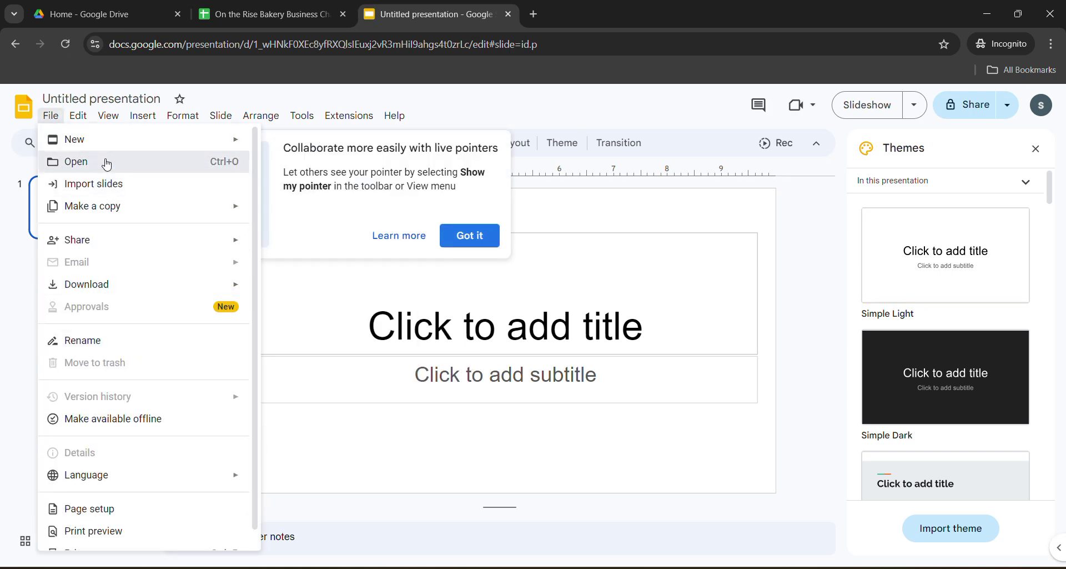
- Import the pie-chart slide from the uploaded Staff Roles.pptx into the presentation
left_click(90, 160)
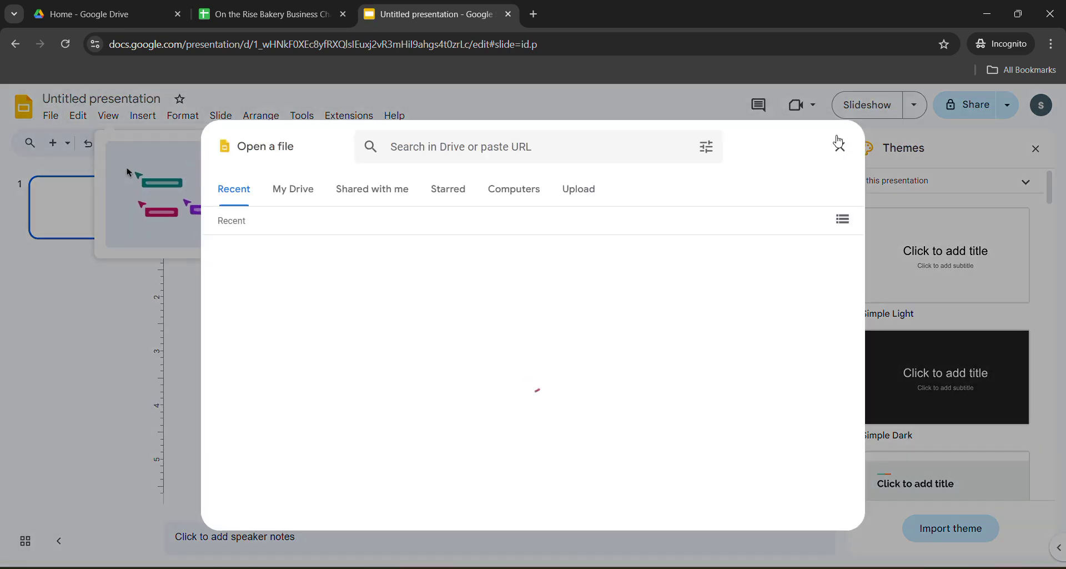
left_click(840, 146)
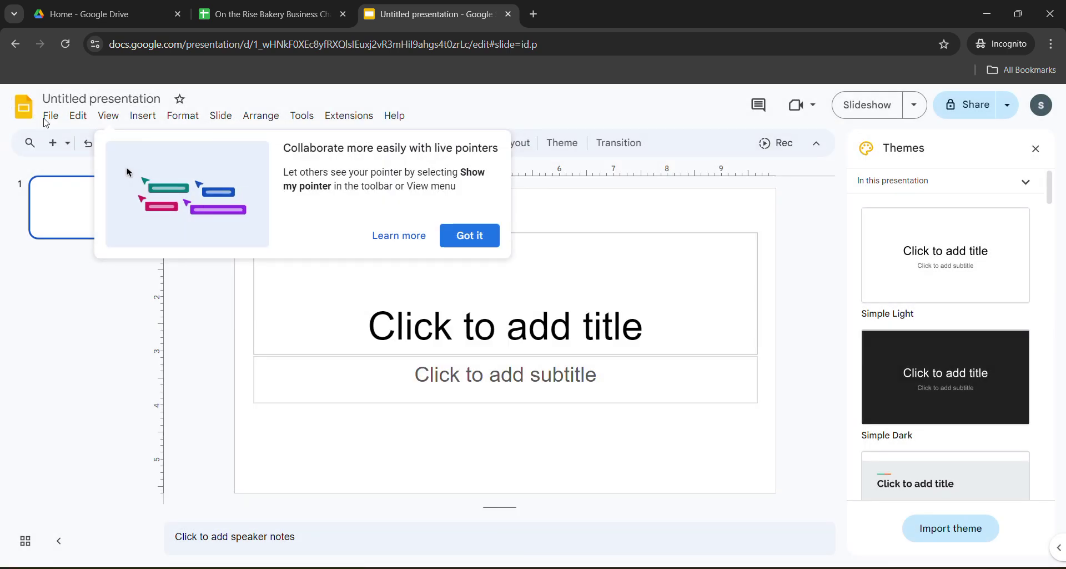
left_click(50, 117)
left_click(90, 183)
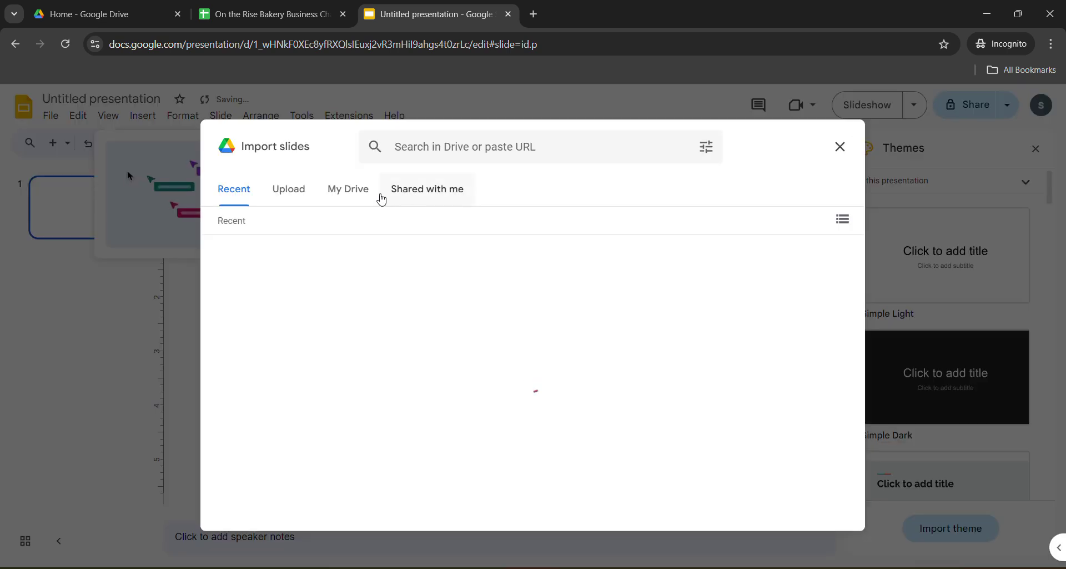
left_click(285, 192)
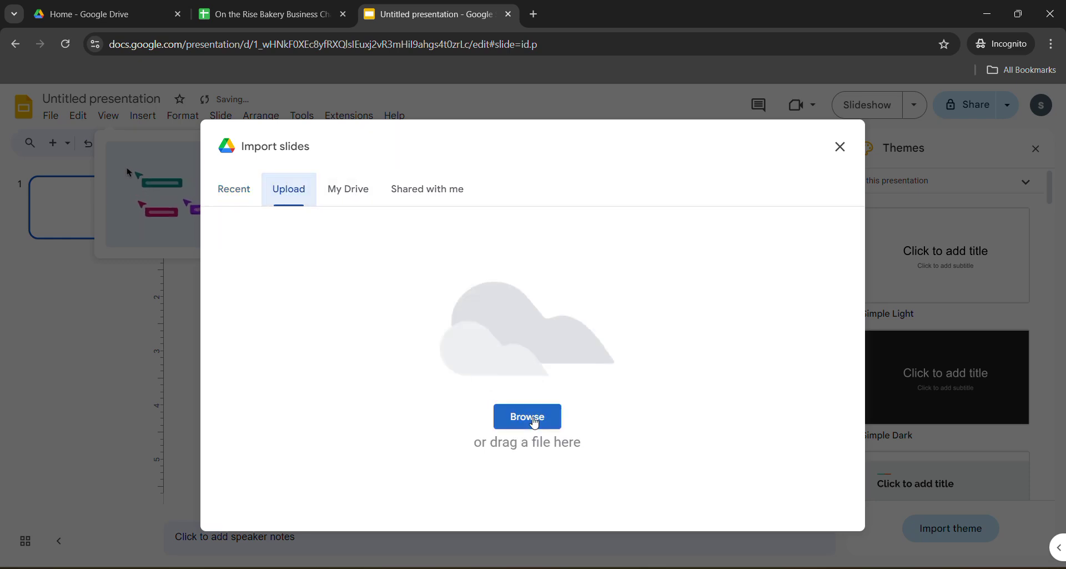
left_click(531, 420)
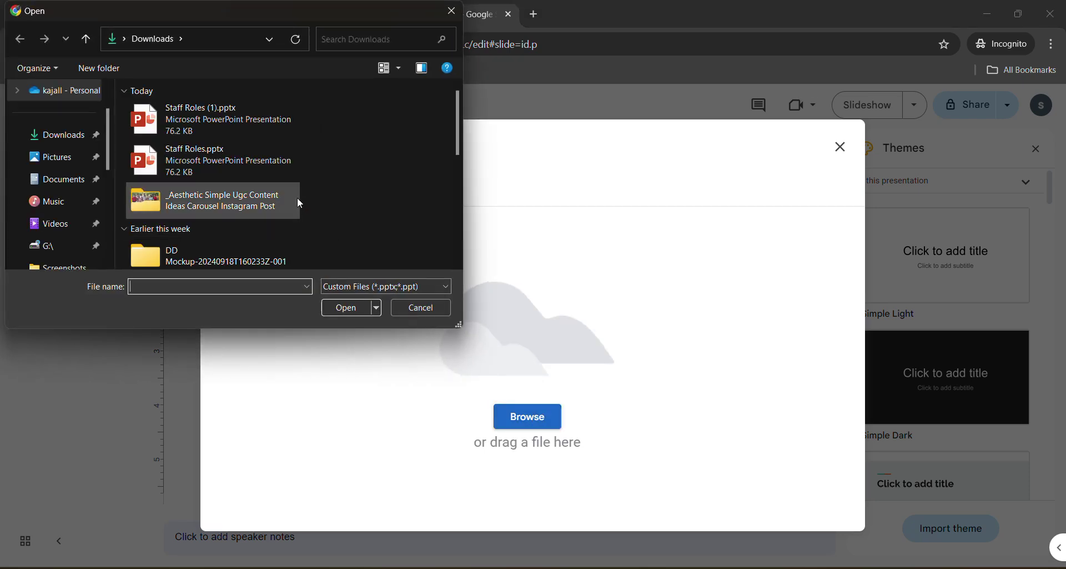
left_click(216, 161)
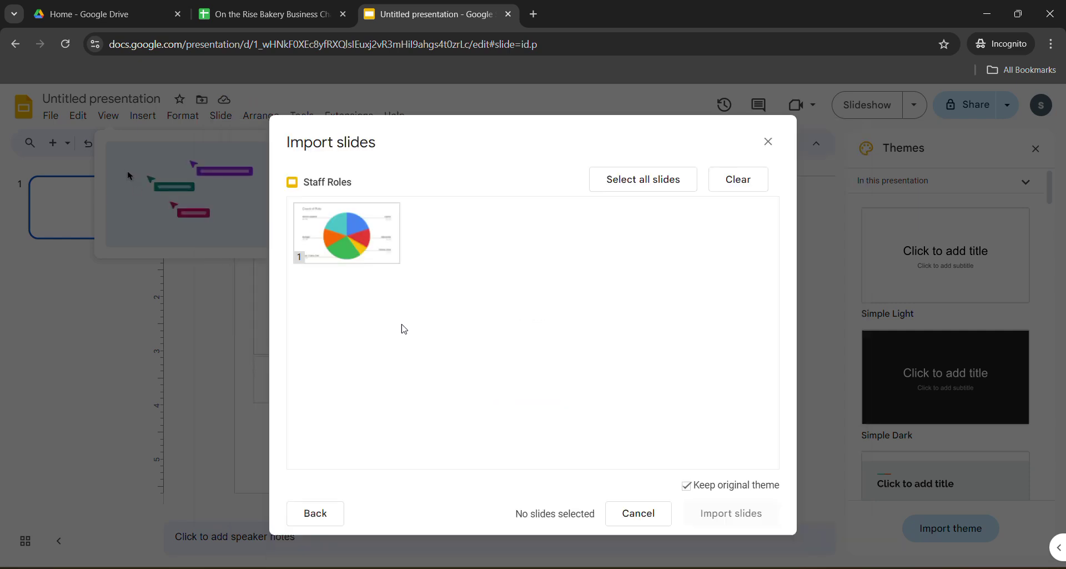
left_click(326, 235)
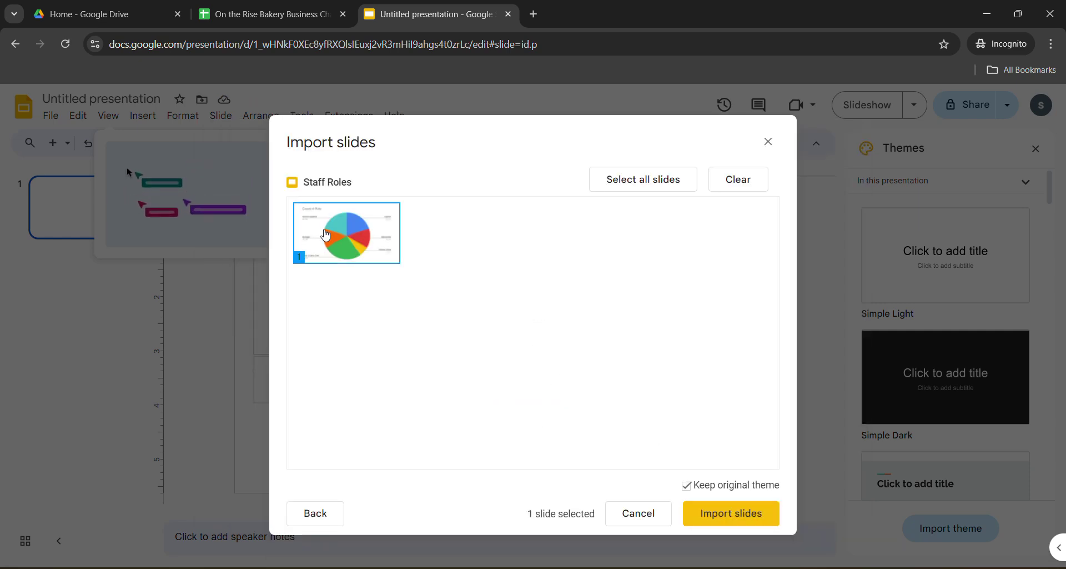
left_click(764, 527)
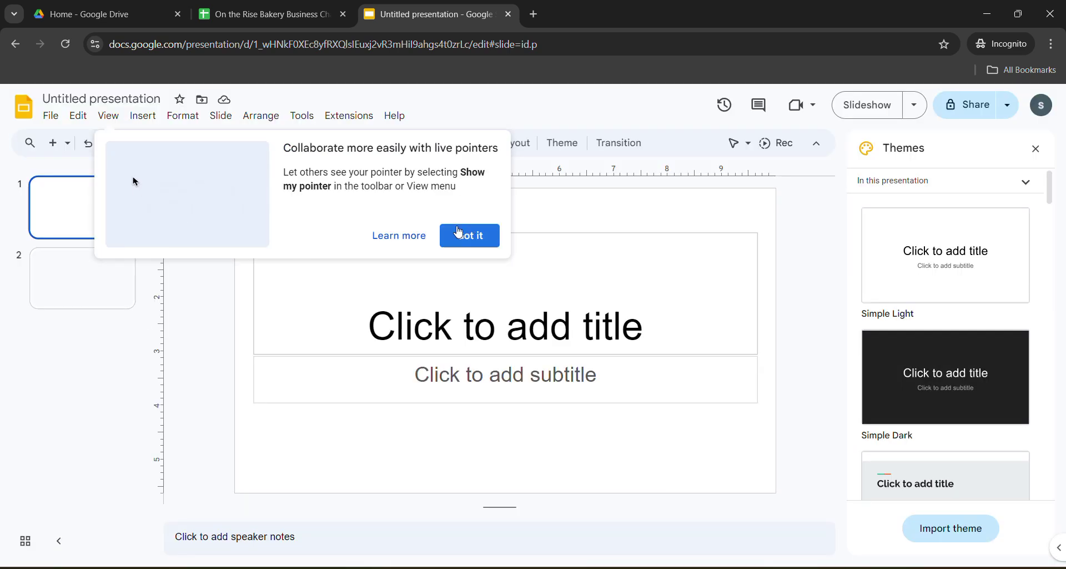
- Upload Staff Roles.pptx through File > Open to open it in Google Slides
left_click(444, 235)
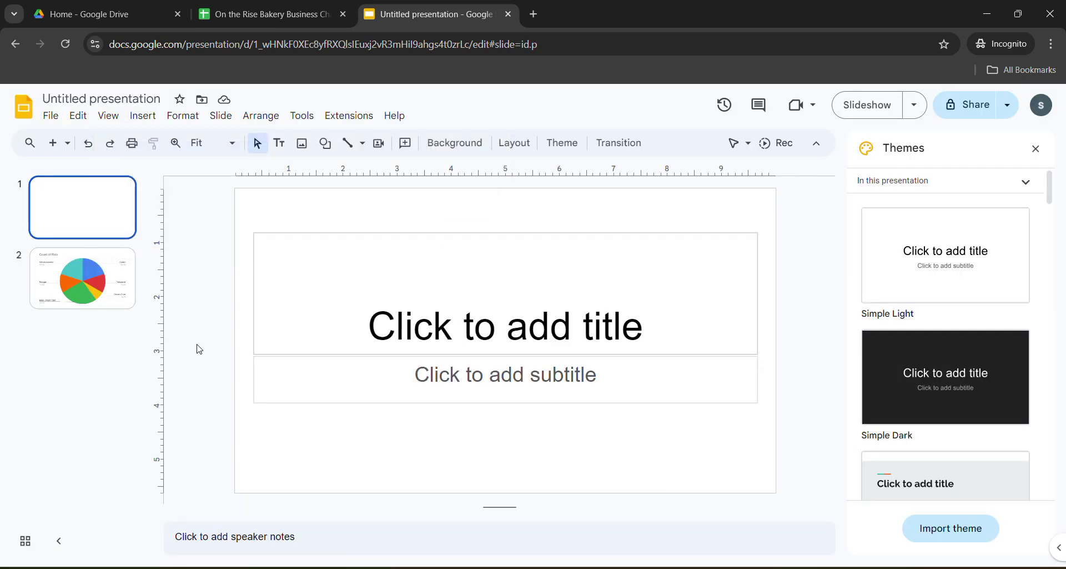
left_click(50, 116)
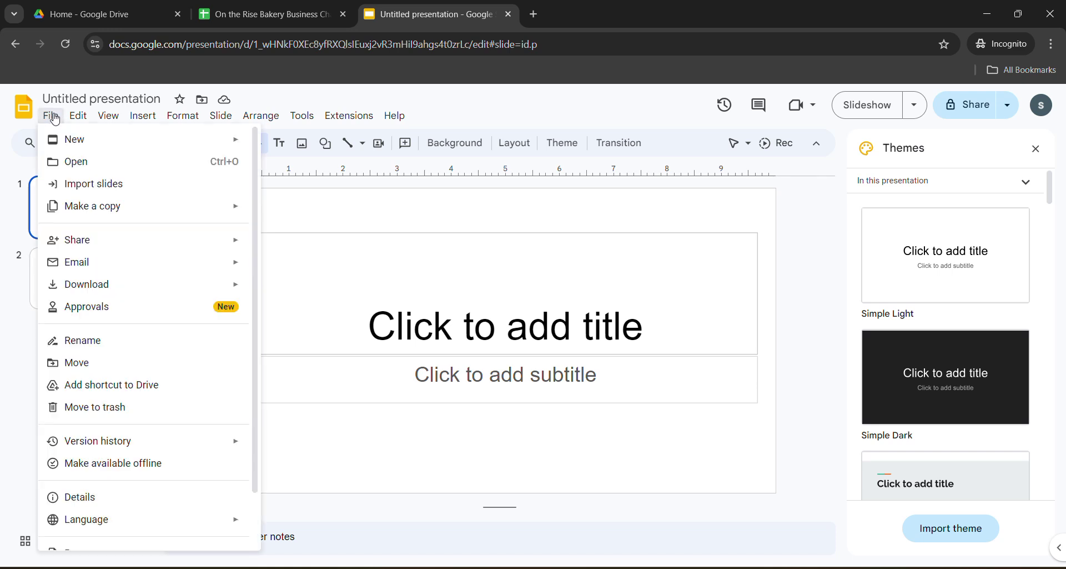
left_click(81, 163)
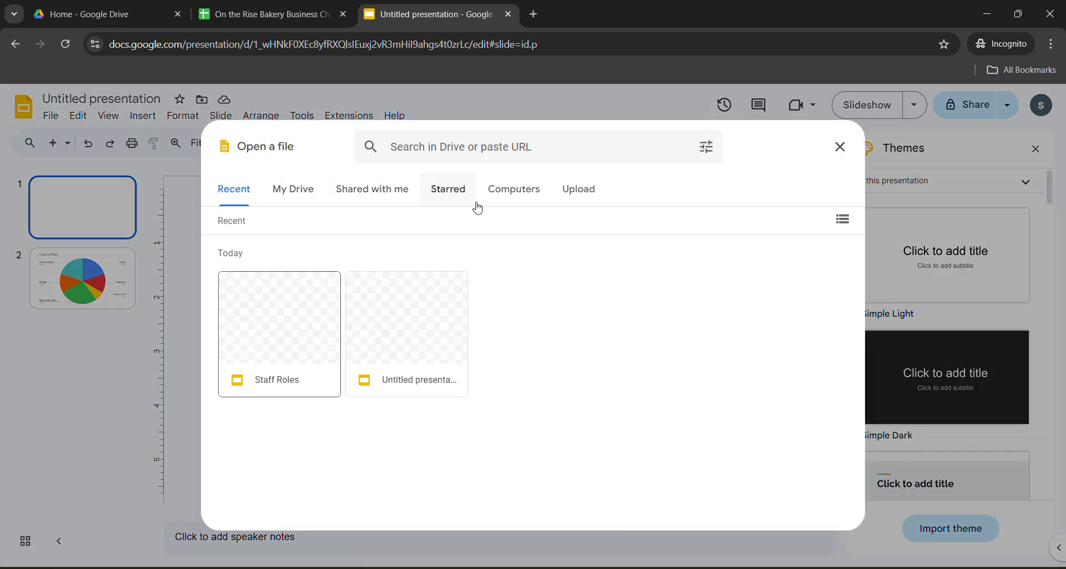
left_click(578, 189)
left_click(526, 416)
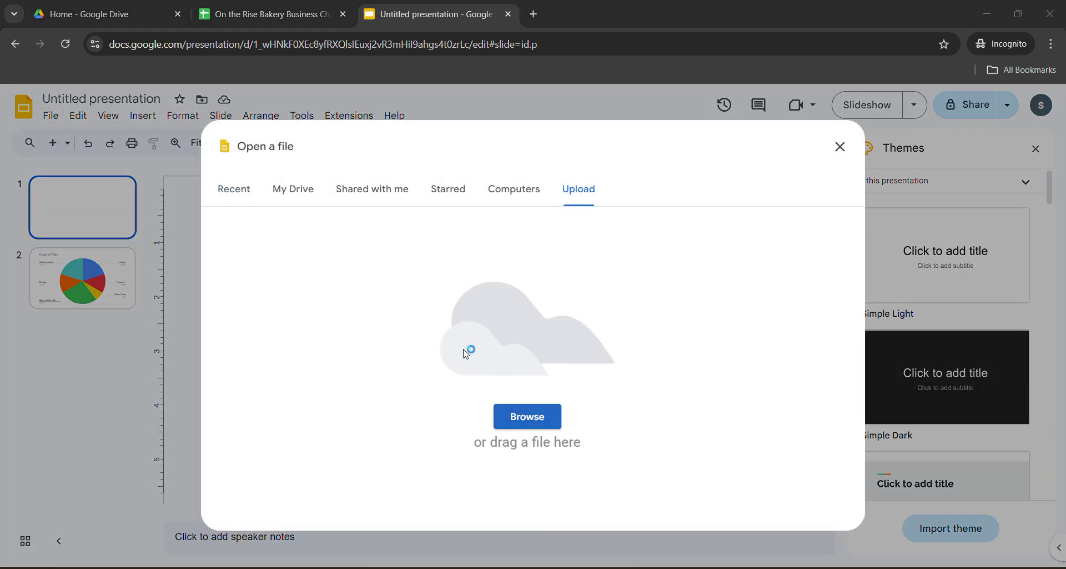
left_click(223, 162)
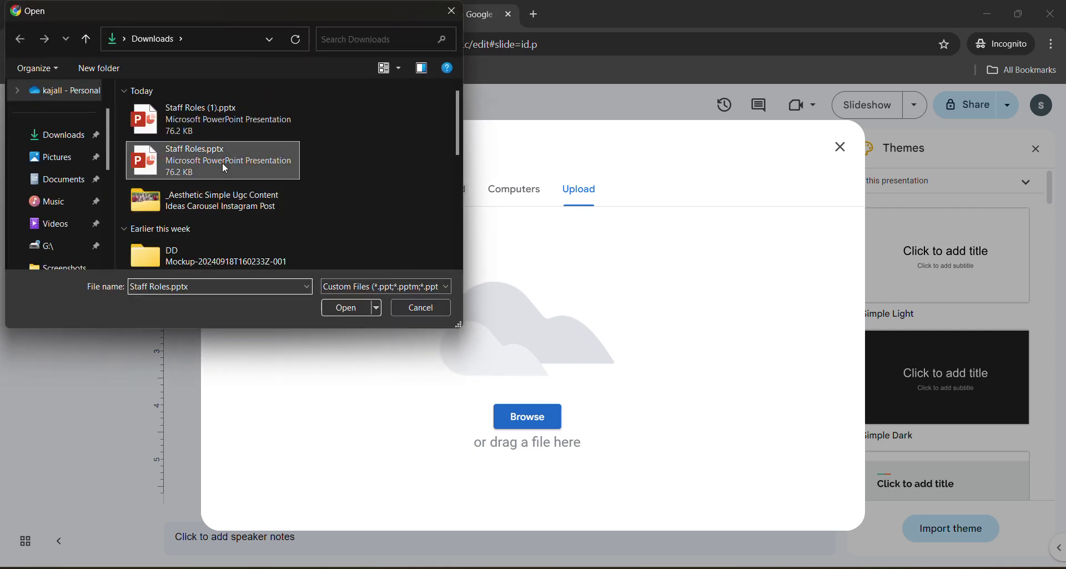
left_click(332, 310)
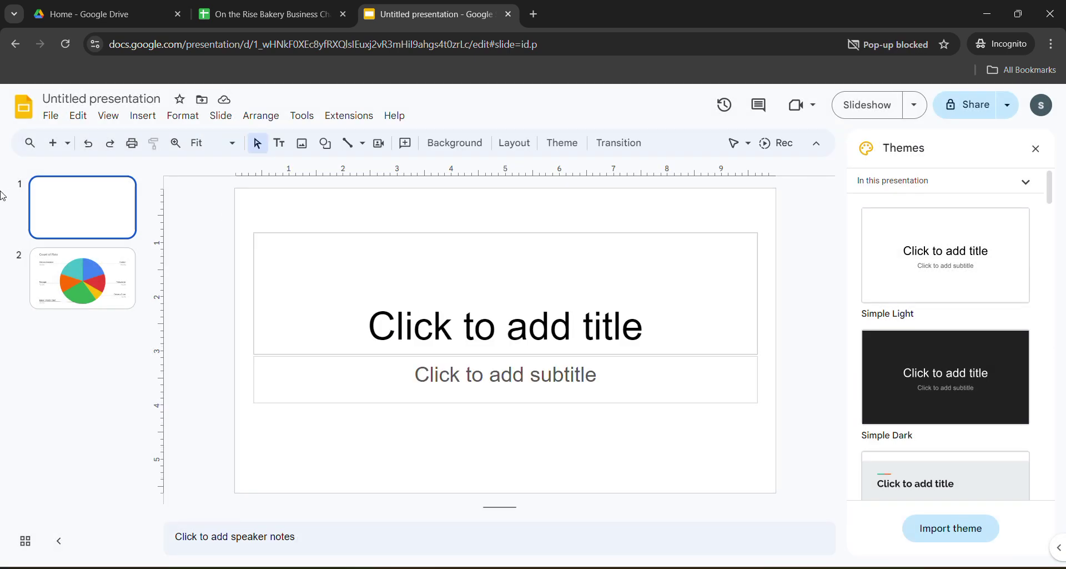
- Always allow pop-ups and redirects from docs.google.com
left_click(921, 43)
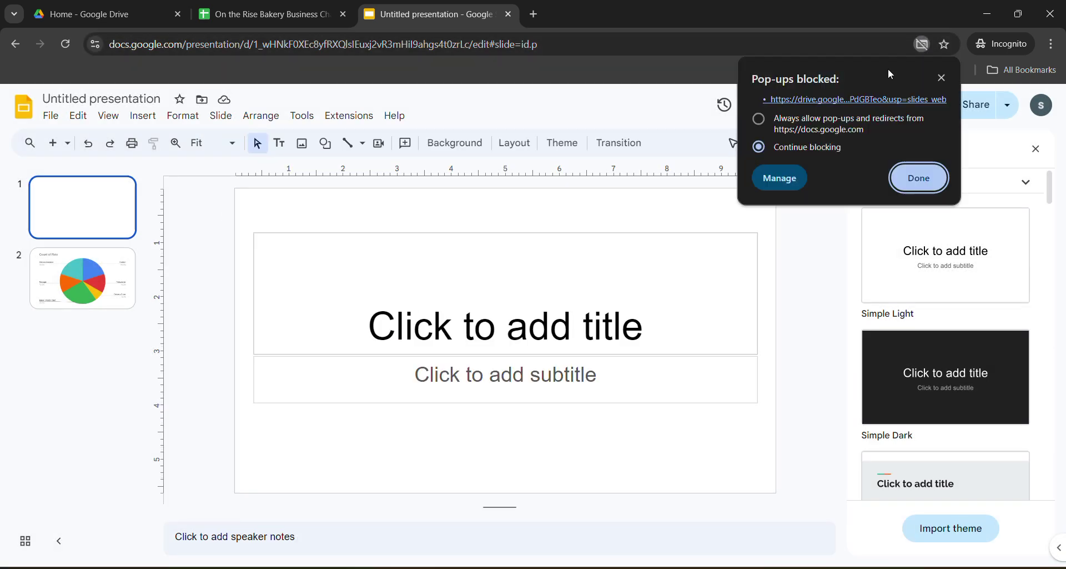
left_click(806, 119)
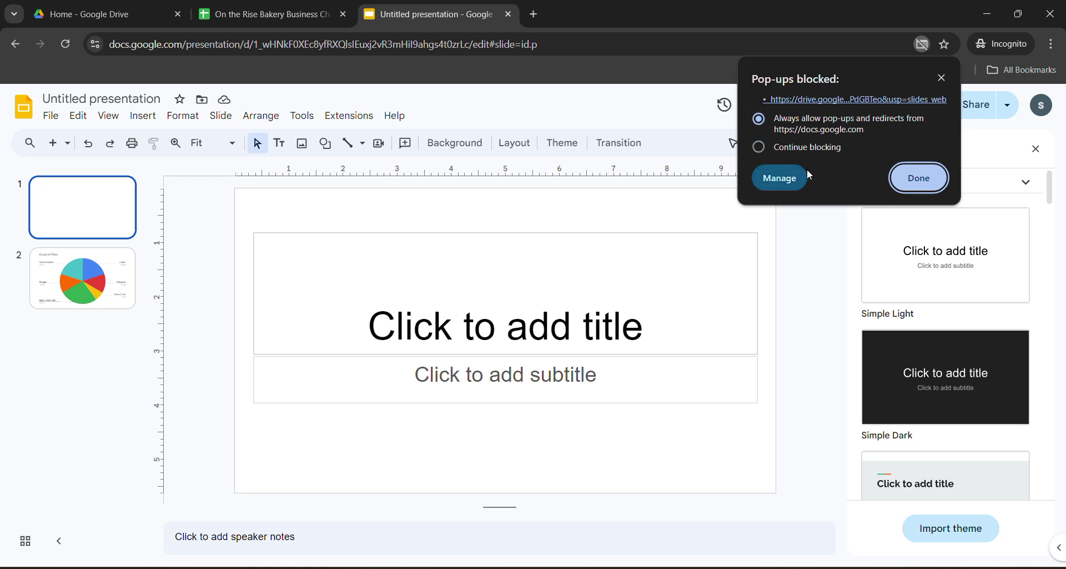
left_click(908, 179)
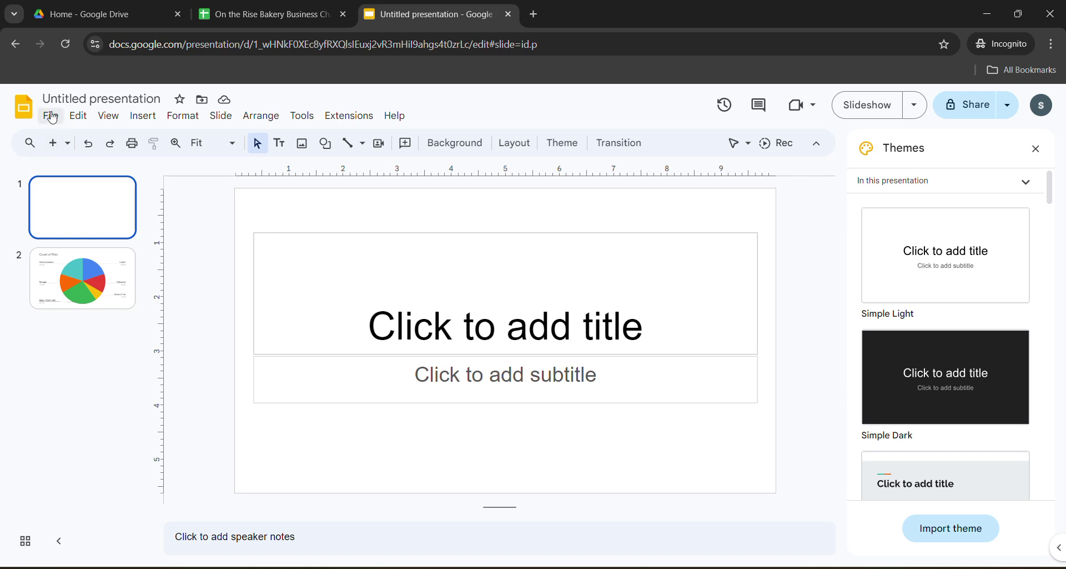
- From the Slides home page, open the Staff Roles presentation with the Count of Role pie chart
left_click(25, 110)
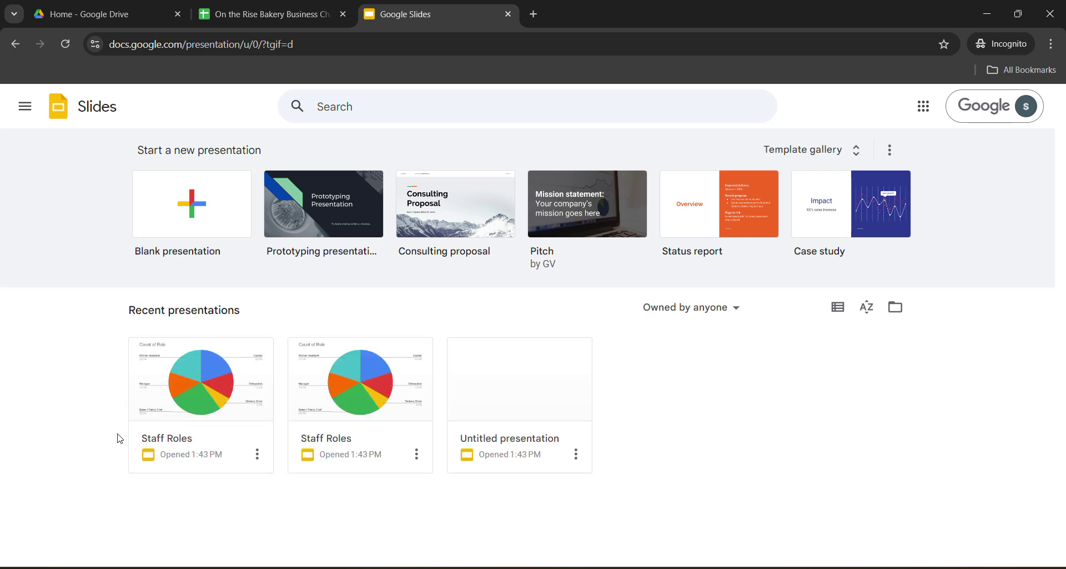
left_click(237, 438)
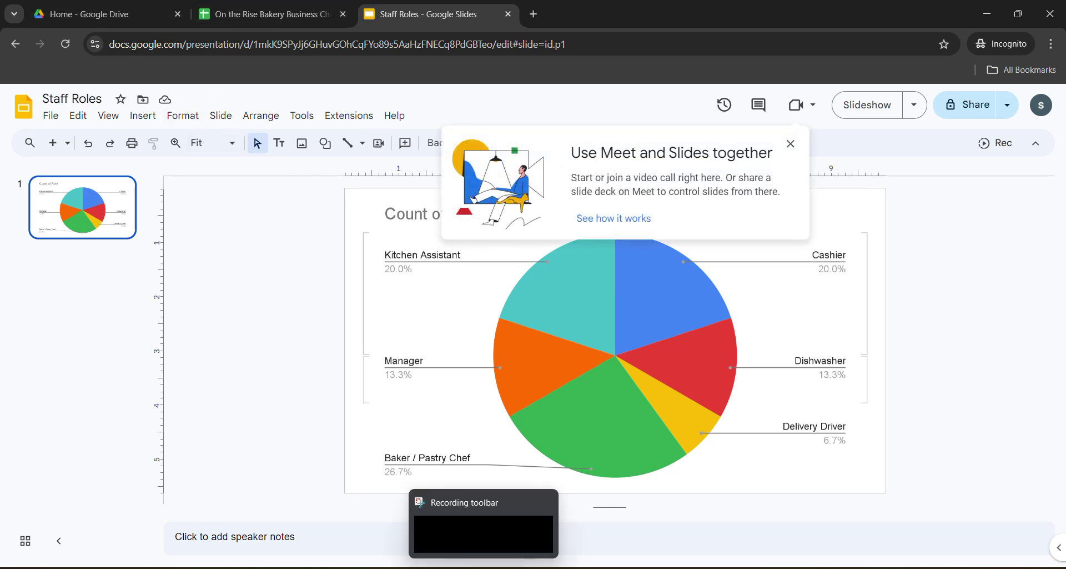
- In the lab instructions, run the Task 1 progress check
left_click(414, 545)
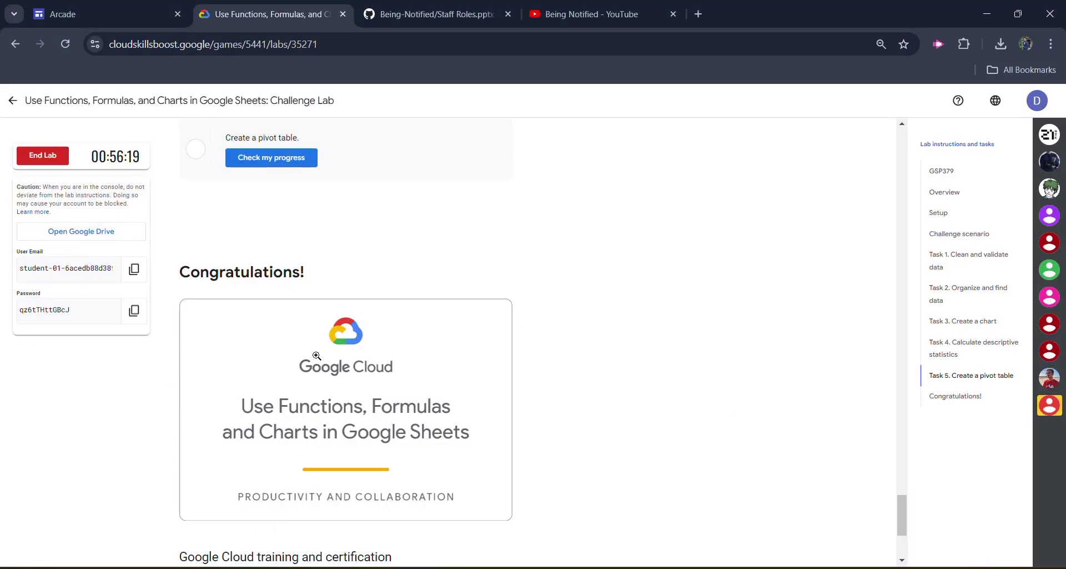
scroll(325, 376, "up", 15)
scroll(324, 362, "up", 12)
scroll(324, 361, "up", 10)
scroll(269, 218, "down", 5)
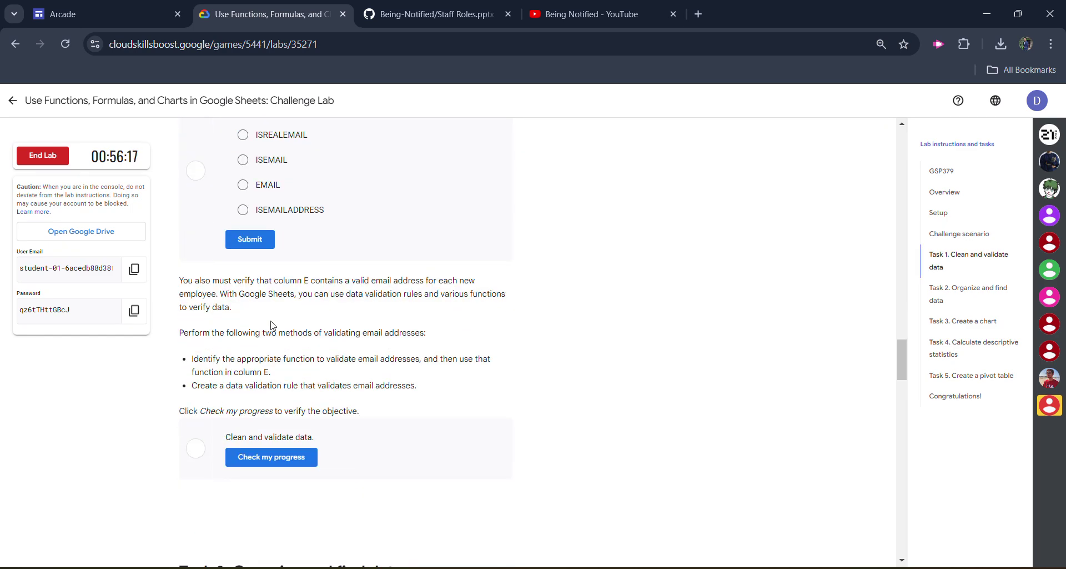
scroll(269, 222, "up", 5)
scroll(275, 389, "down", 6)
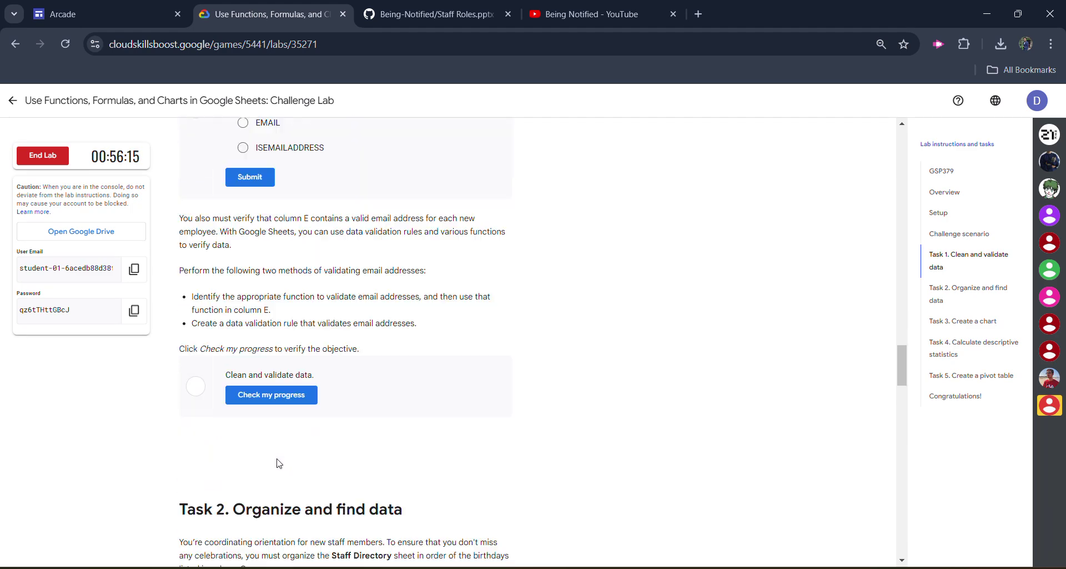
left_click(274, 388)
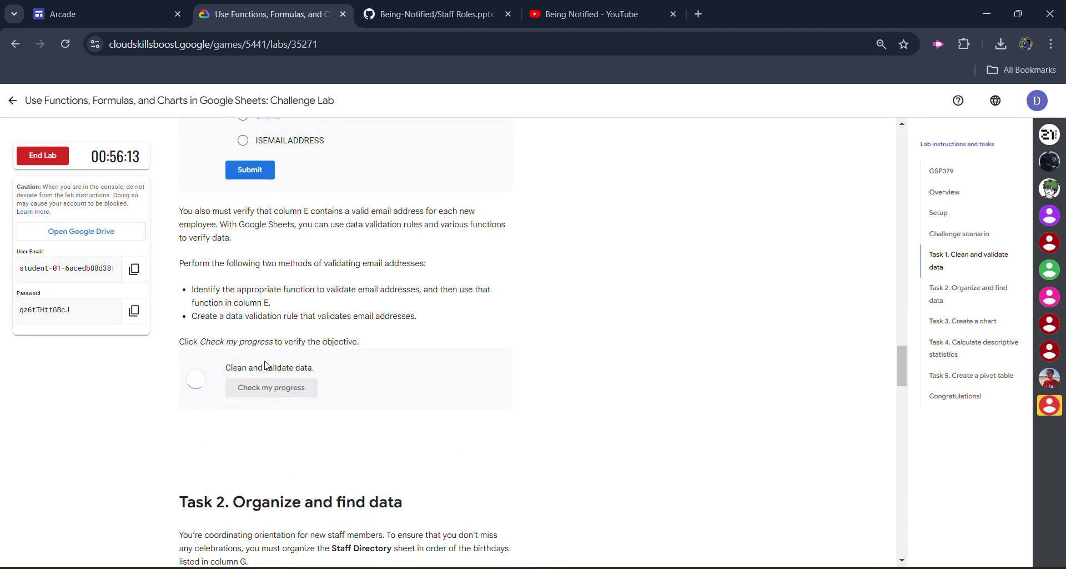
- Run the Task 2 progress check so it shows Assessment Completed
scroll(265, 392, "up", 3)
scroll(267, 405, "down", 5)
scroll(266, 406, "down", 4)
scroll(266, 405, "down", 4)
scroll(275, 344, "up", 2)
left_click(288, 311)
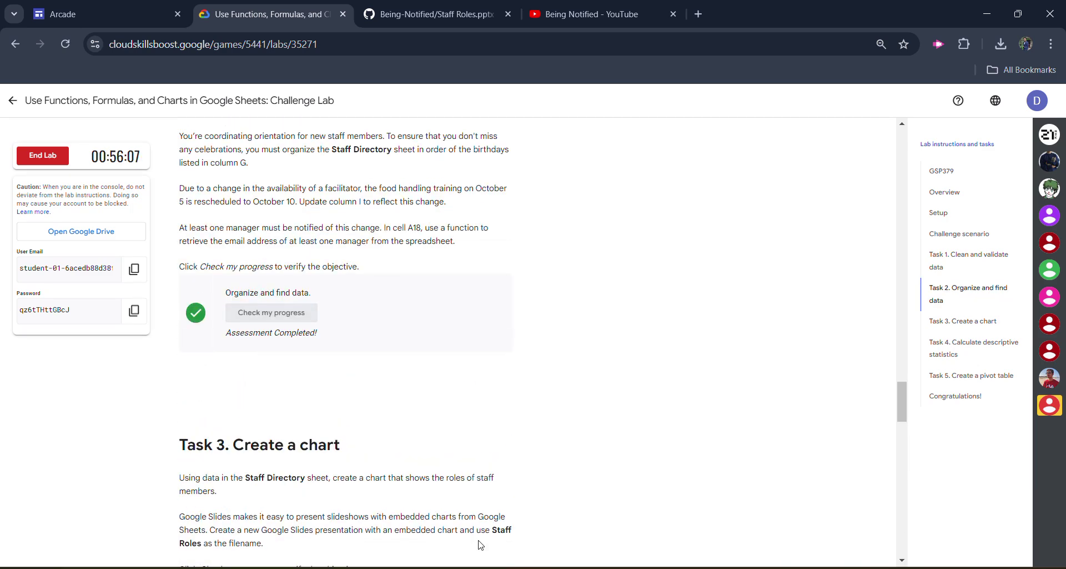
key("alt+Tab")
- Insert a Count of Role pie chart from column D of the bakery spreadsheet's Staff Directory
left_click(266, 13)
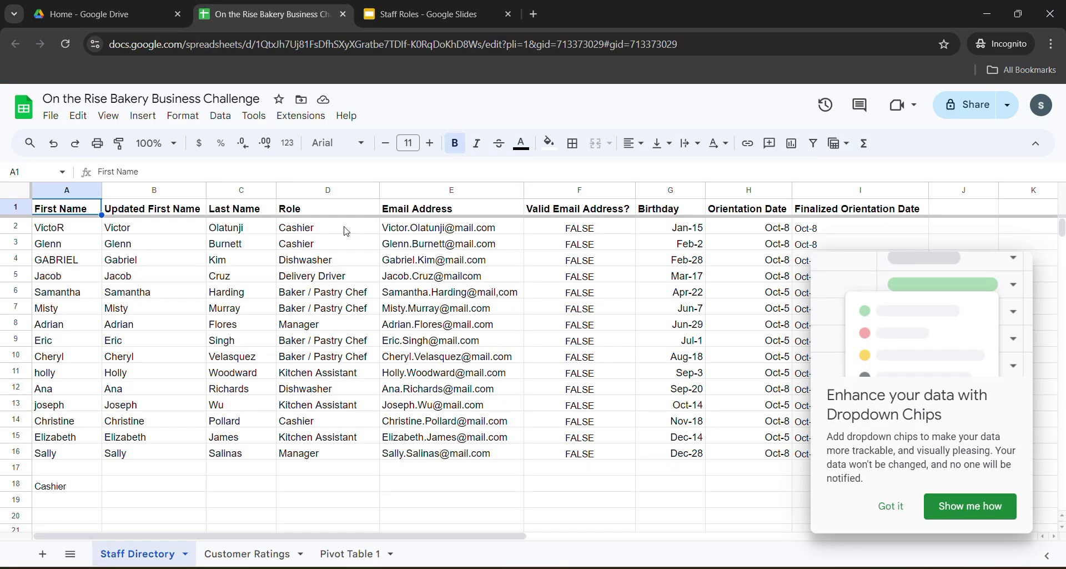
left_click(319, 215)
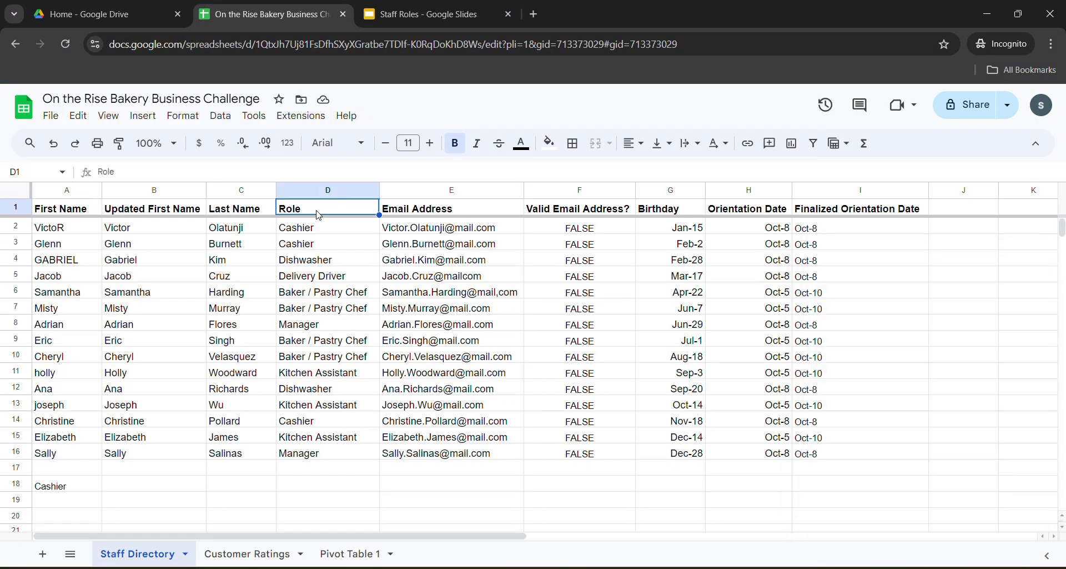
left_click(335, 199)
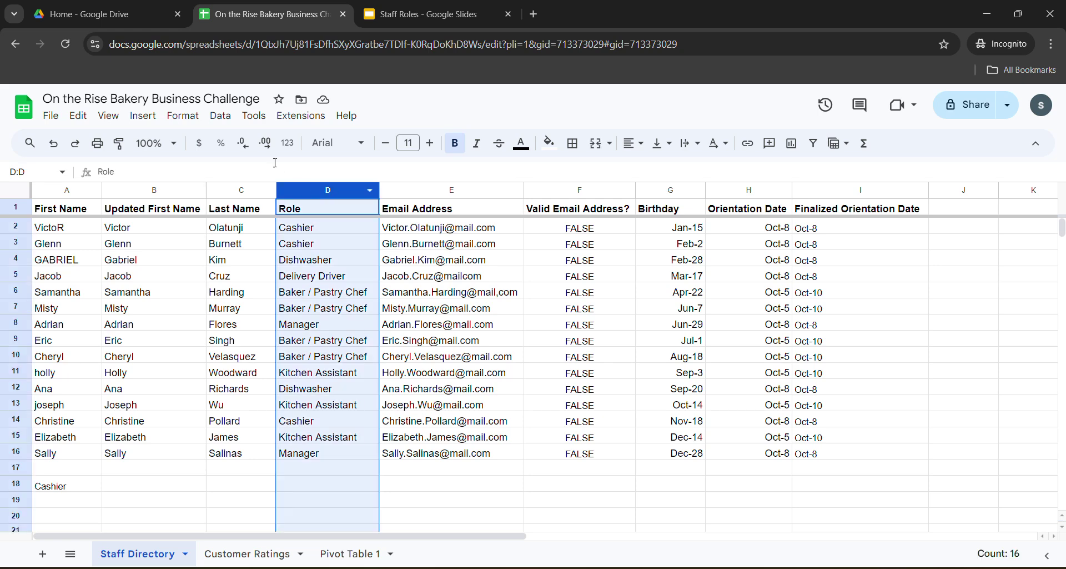
left_click(146, 116)
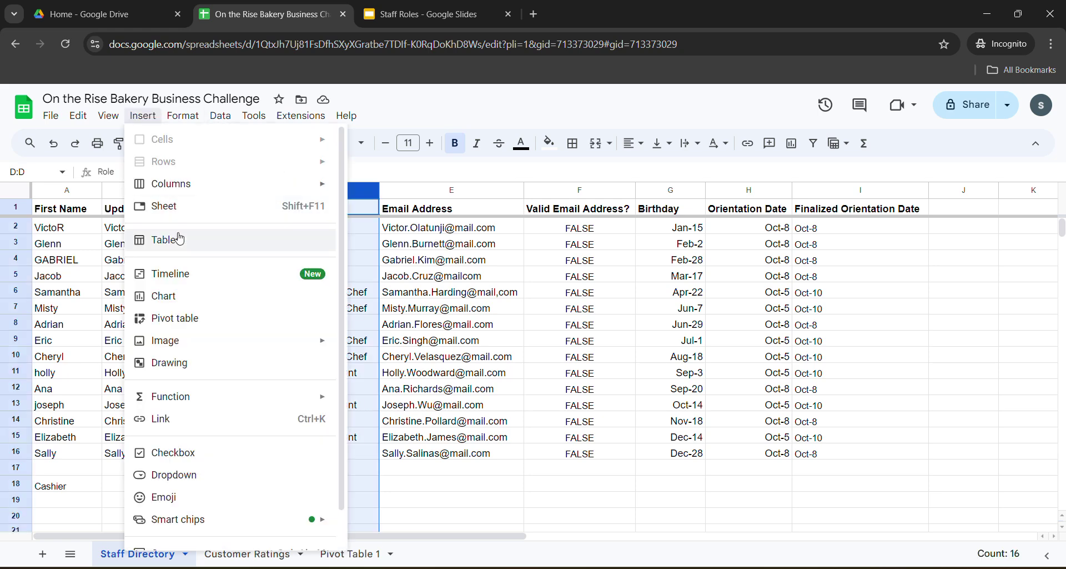
left_click(183, 306)
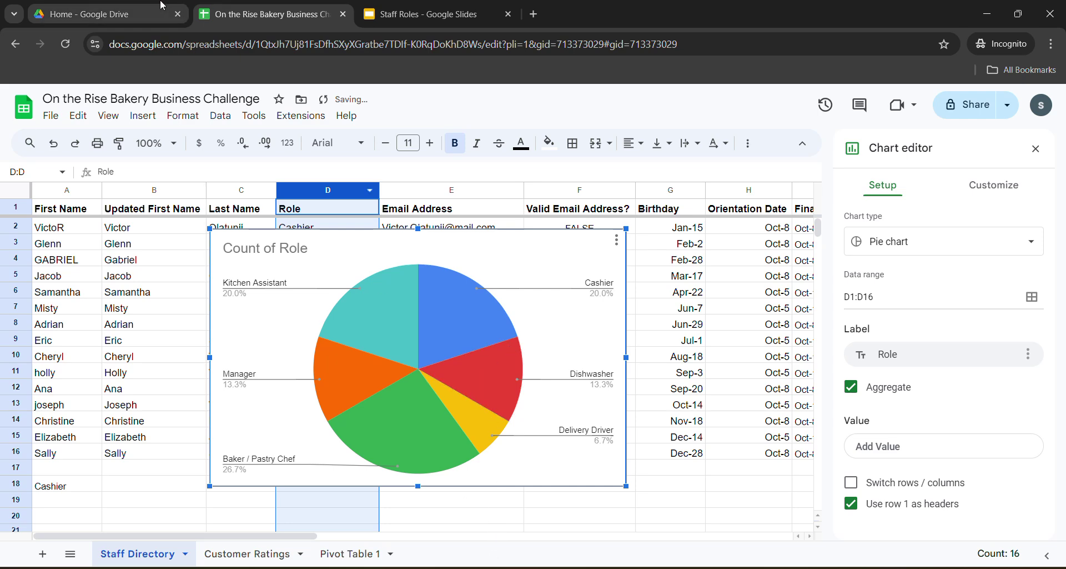
- Run the Task 3 and Task 4 progress checks in the lab instructions
left_click(398, 536)
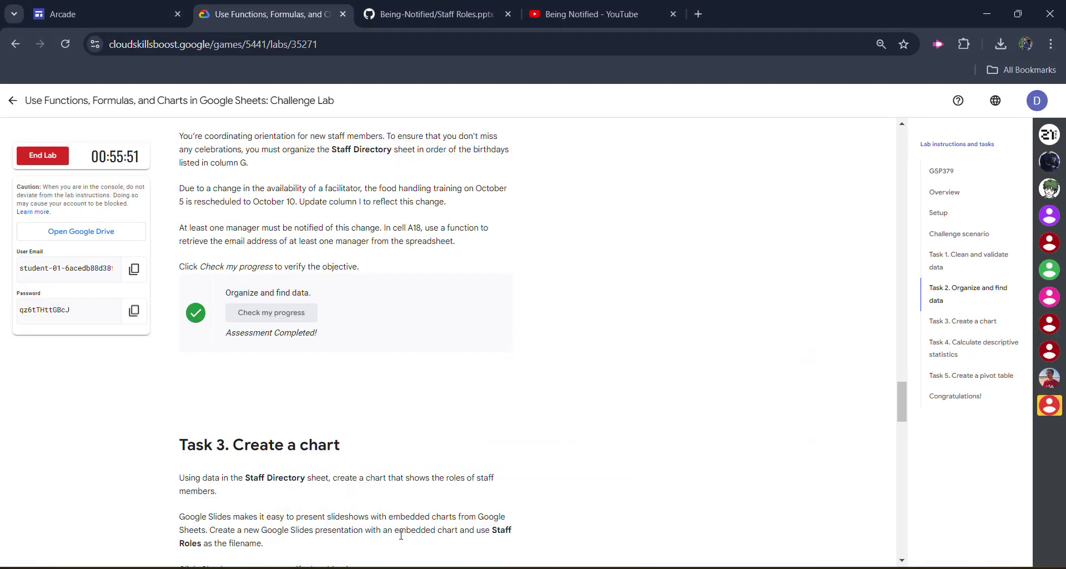
scroll(367, 444, "down", 5)
left_click(276, 341)
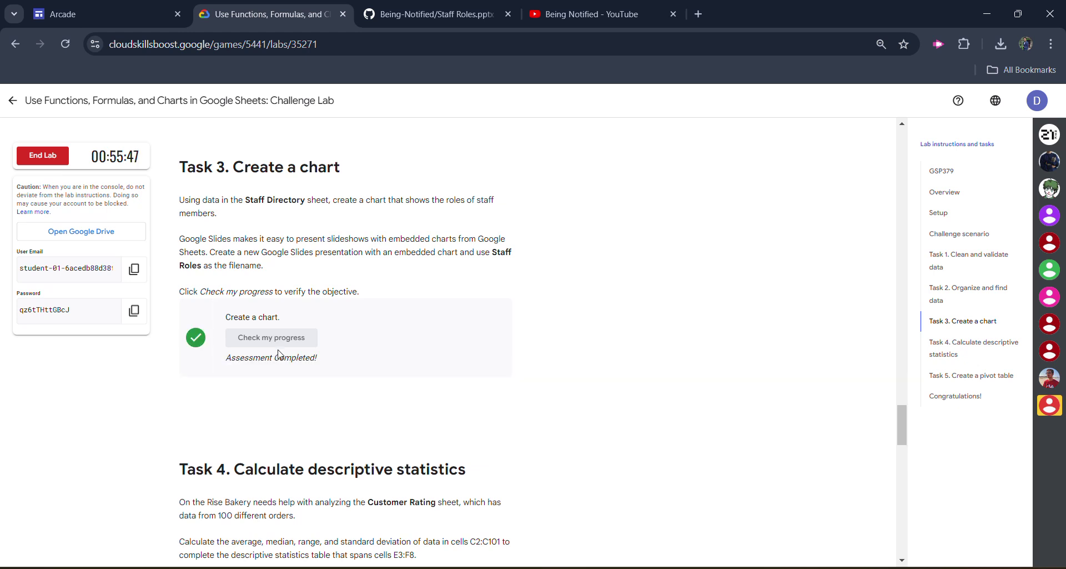
scroll(280, 366, "down", 6)
scroll(272, 410, "down", 5)
scroll(272, 400, "down", 1)
left_click(283, 328)
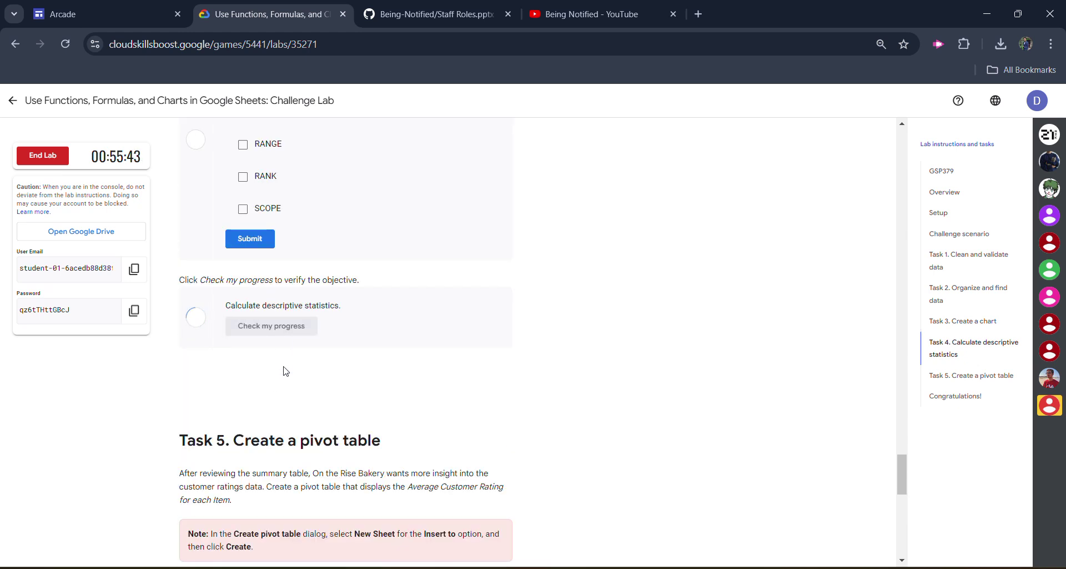
- Run the Task 5 progress check, then select the text on the lab page
scroll(288, 345, "down", 7)
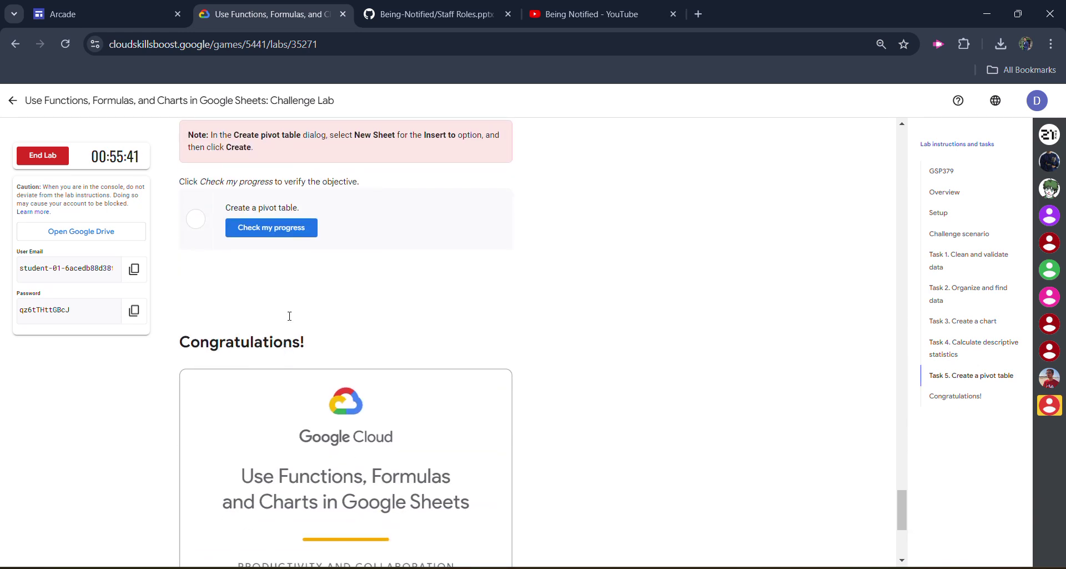
left_click(294, 230)
scroll(285, 339, "up", 2)
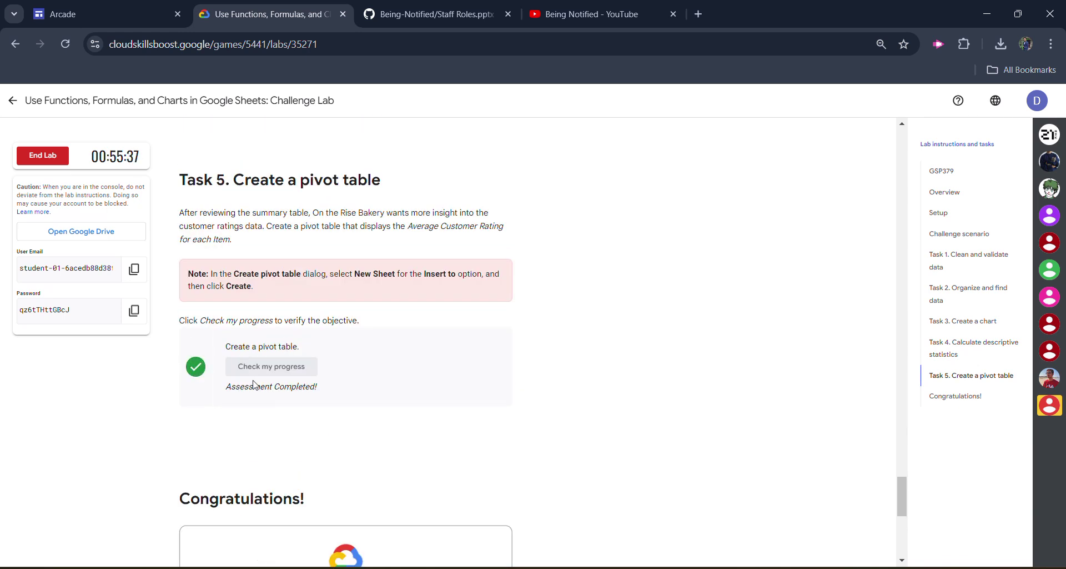
left_click_drag(254, 384, 370, 384)
left_click(340, 439)
key("ctrl+a")
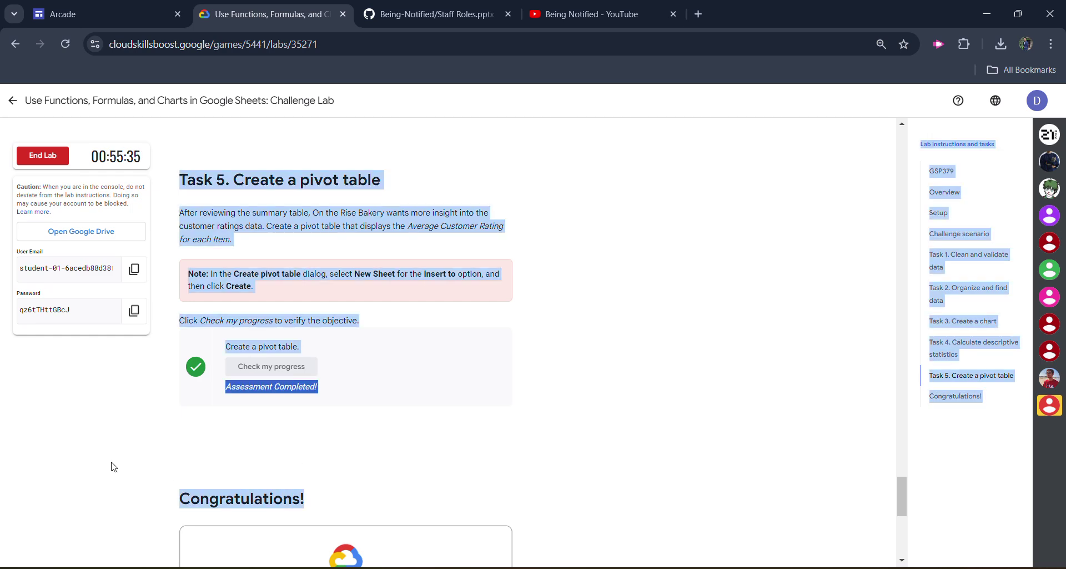
- End the lab and submit a five-star rating
left_click(42, 156)
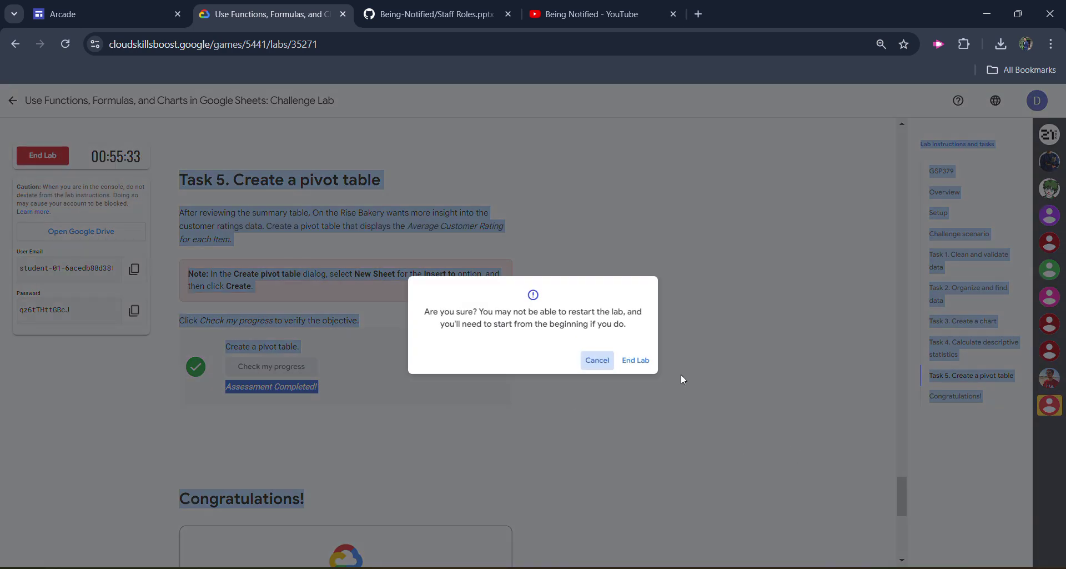
left_click(635, 360)
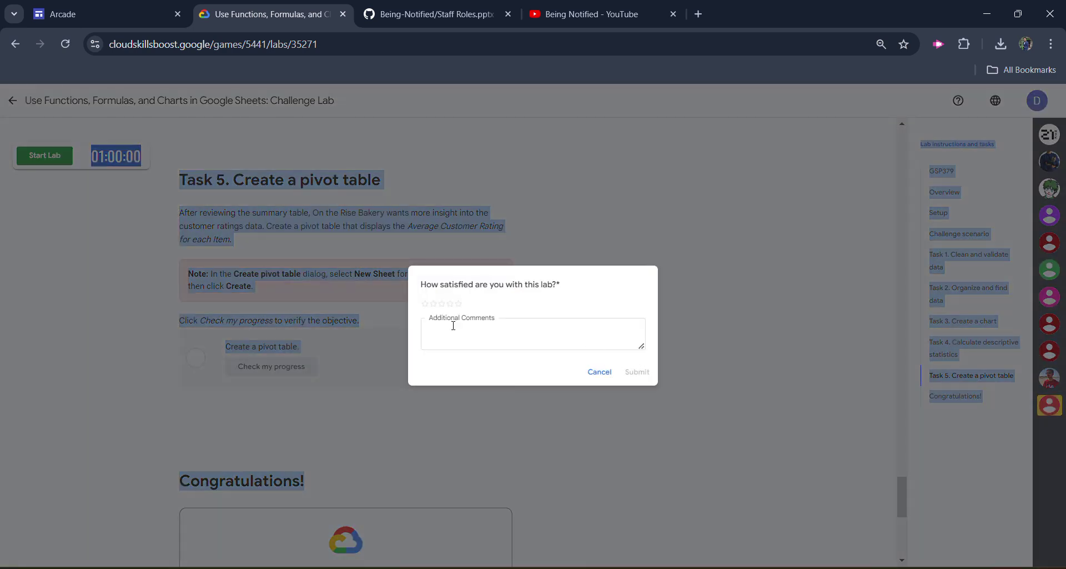
left_click(459, 303)
left_click(637, 371)
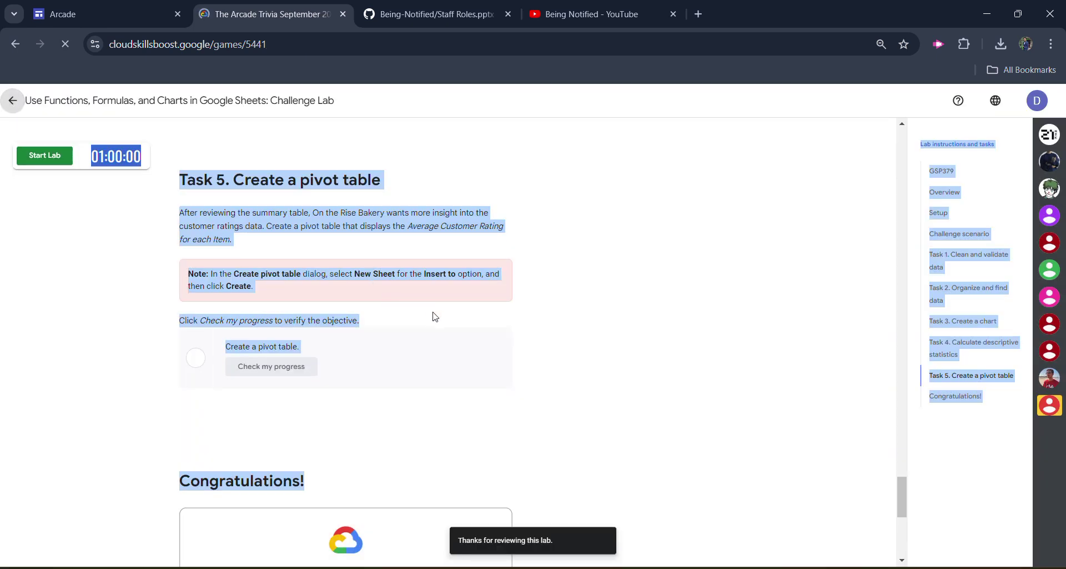
- Expand The Arcade Trivia September Week 4 module to see the completed Sheets lab
scroll(550, 342, "down", 10)
scroll(577, 344, "down", 4)
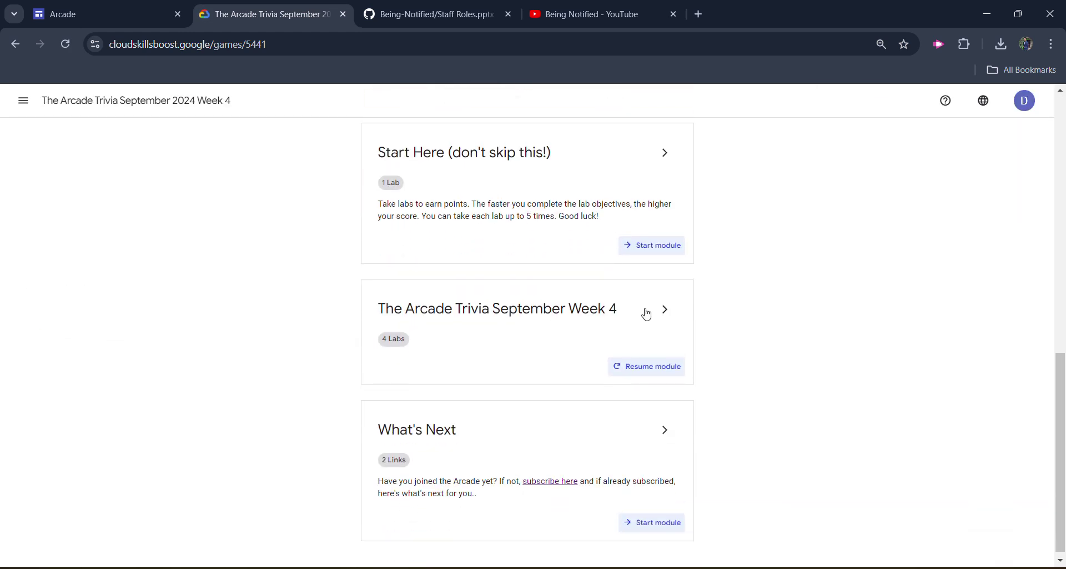
left_click(664, 300)
scroll(513, 304, "down", 5)
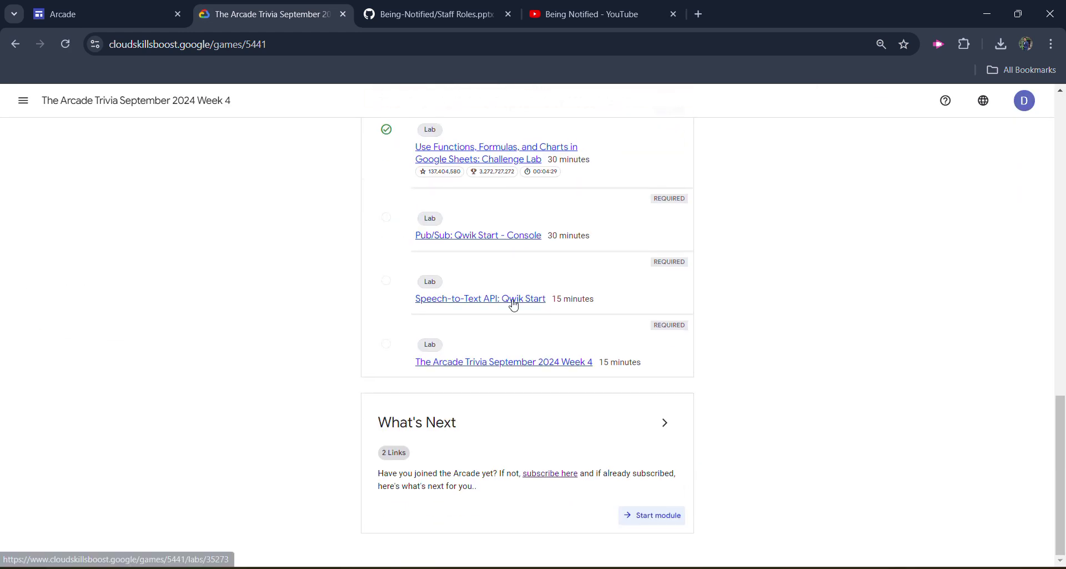
scroll(539, 270, "up", 1)
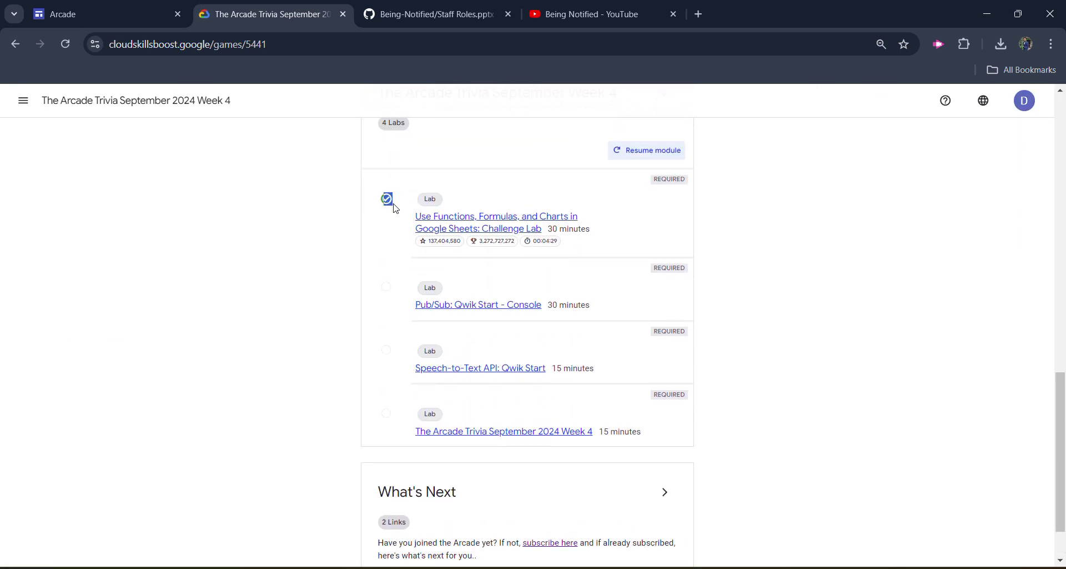